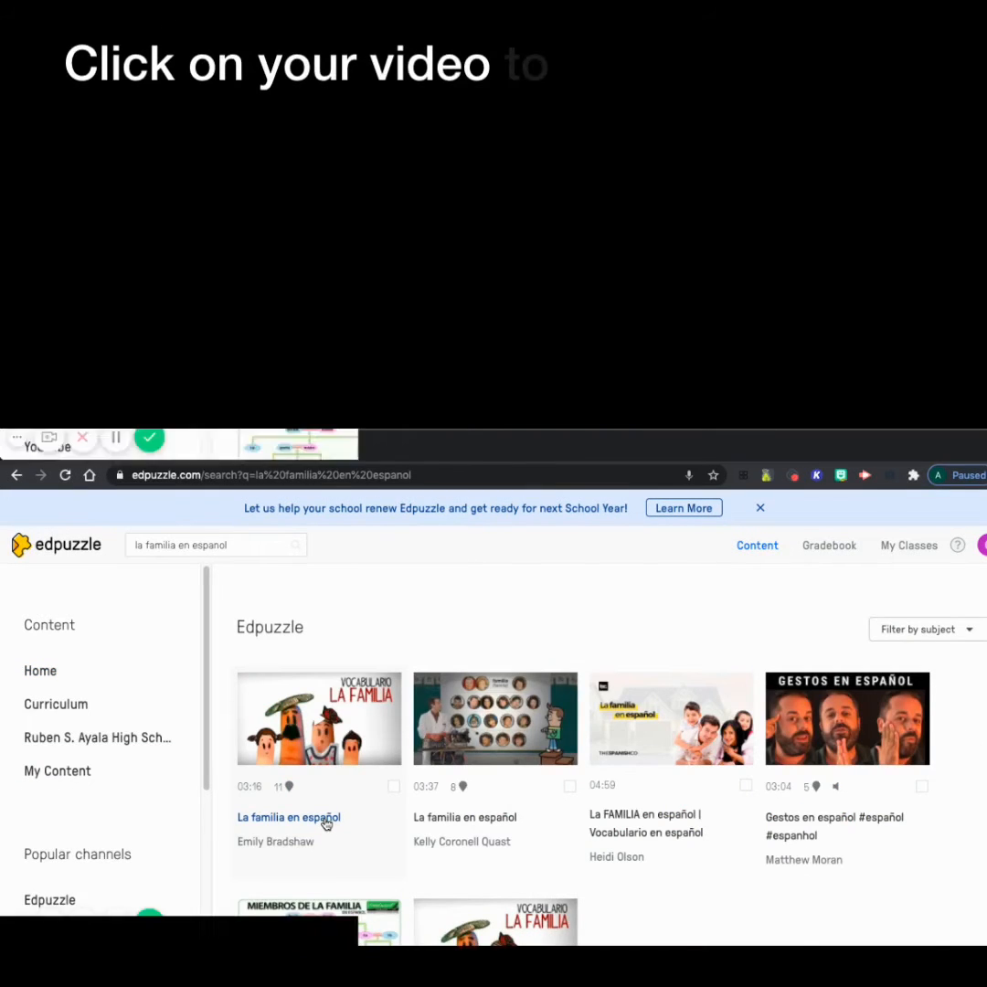
- Open the 03:16 video "La familia en español" from the results and go to its first question marker
left_click(326, 820)
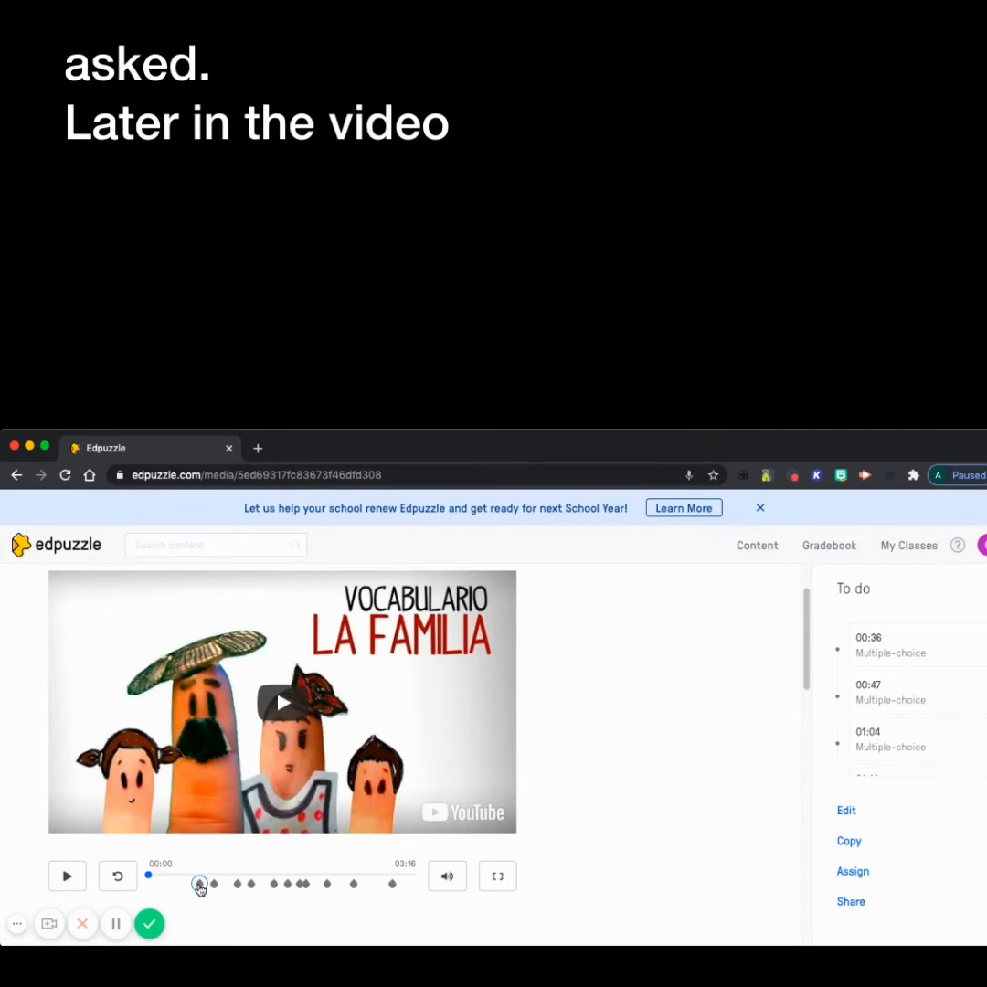
left_click(199, 884)
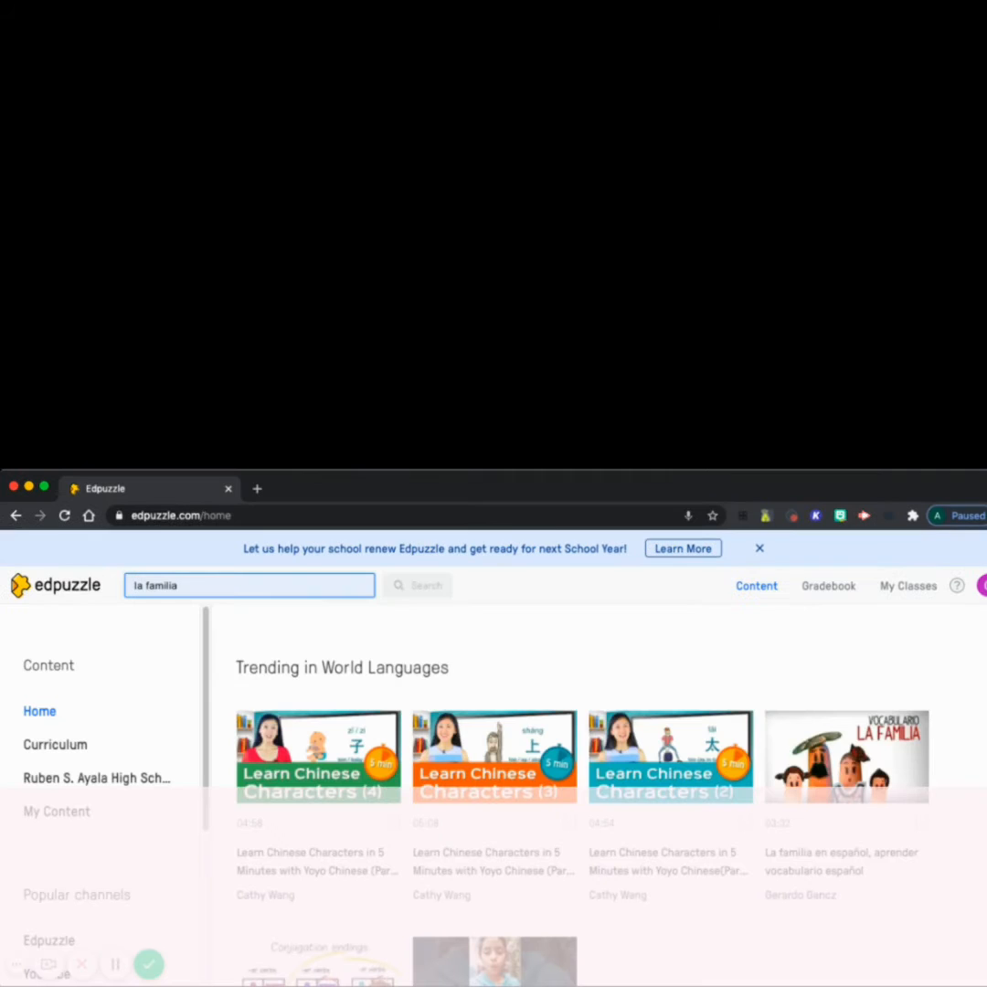
- Search the content for "la familia en espanol" and select "padres" as the answer to the previewed video's multiple-choice question
type("en espanol")
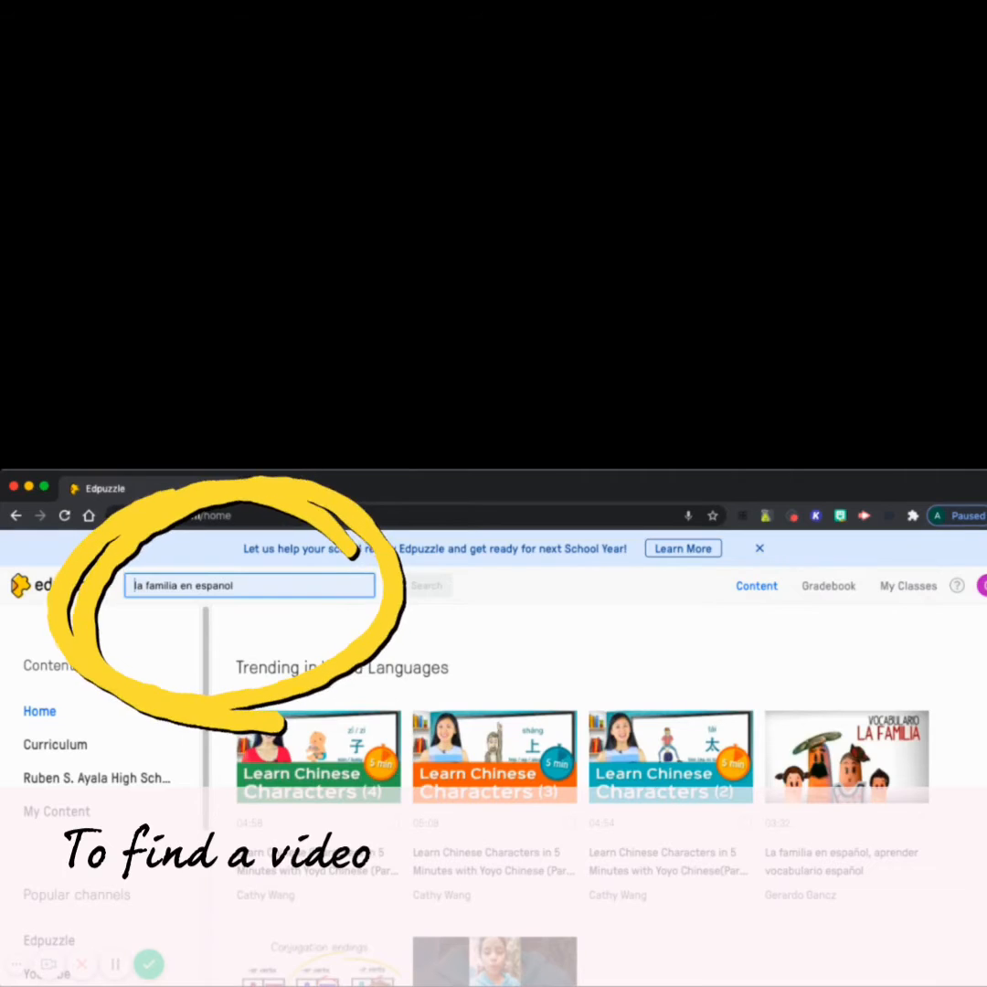
left_click(428, 585)
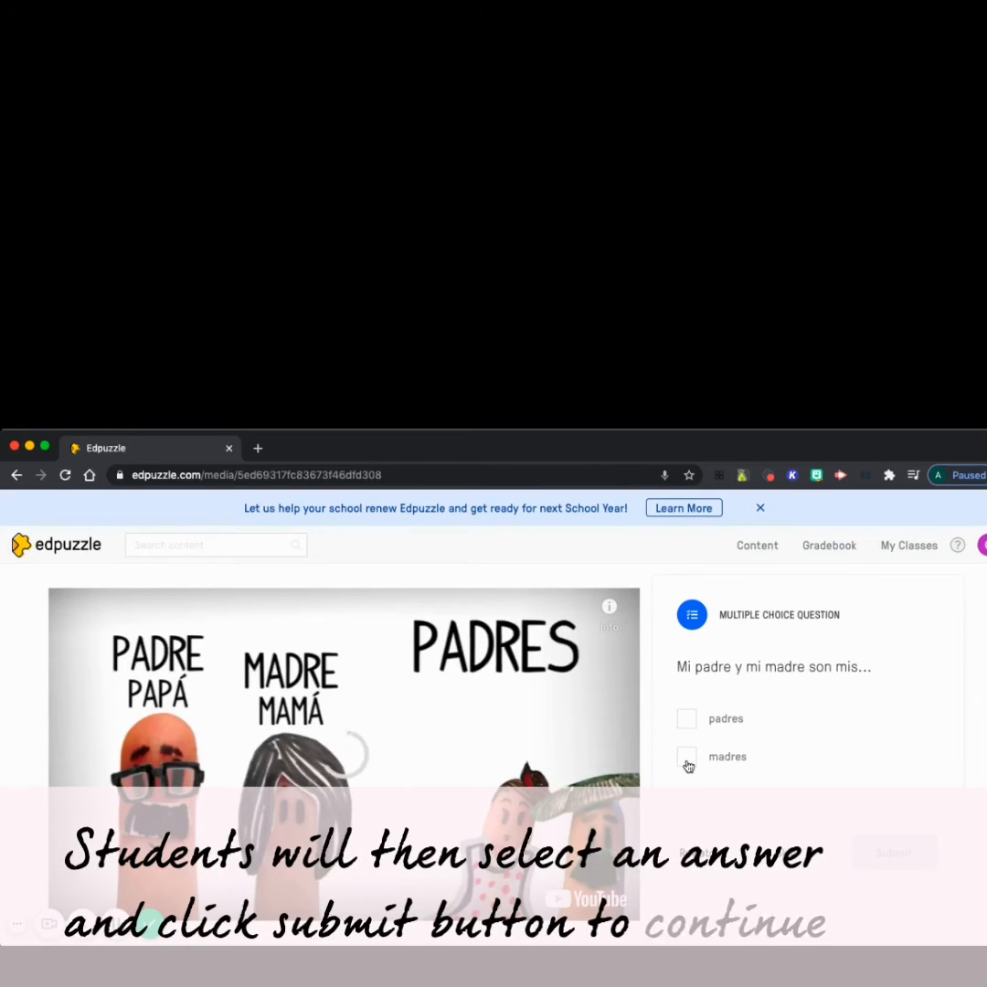
left_click(687, 720)
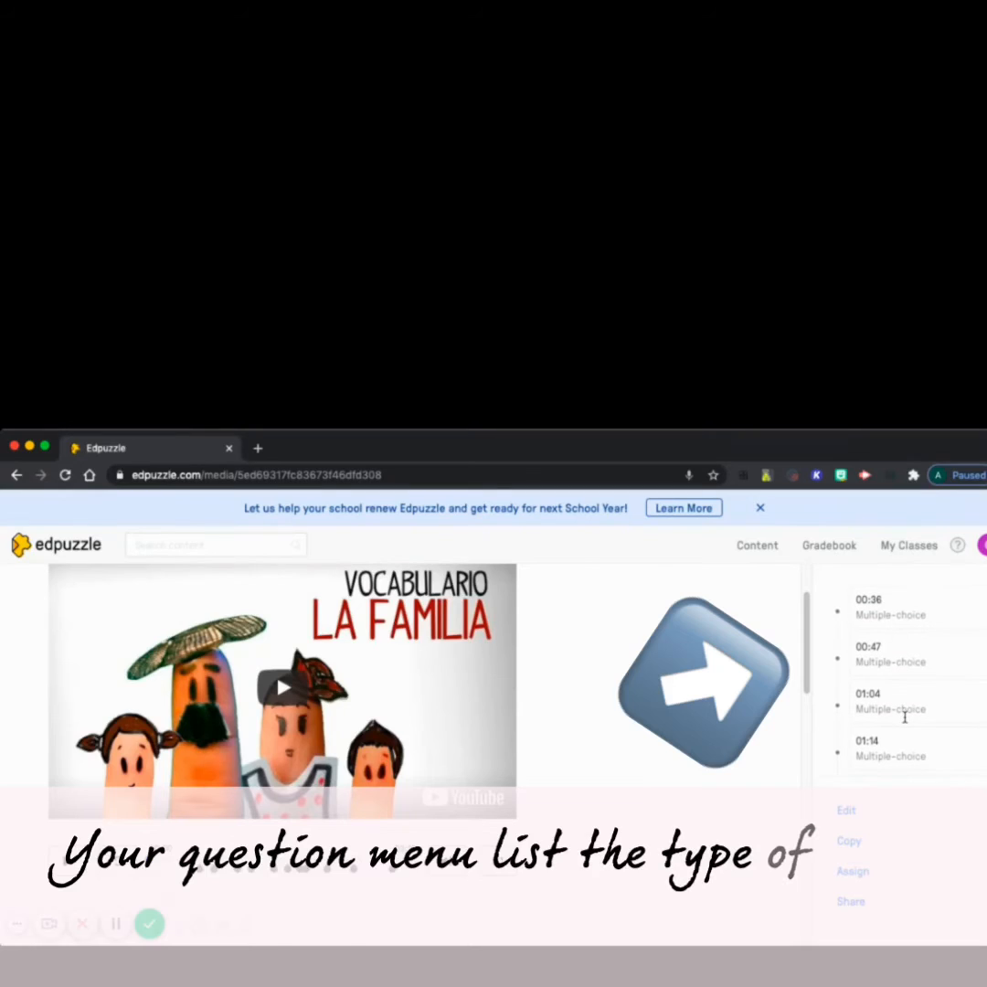
- Examine the video's question list for the type of each question and the time it appears
scroll(905, 720, "down", 1)
scroll(905, 720, "down", 2)
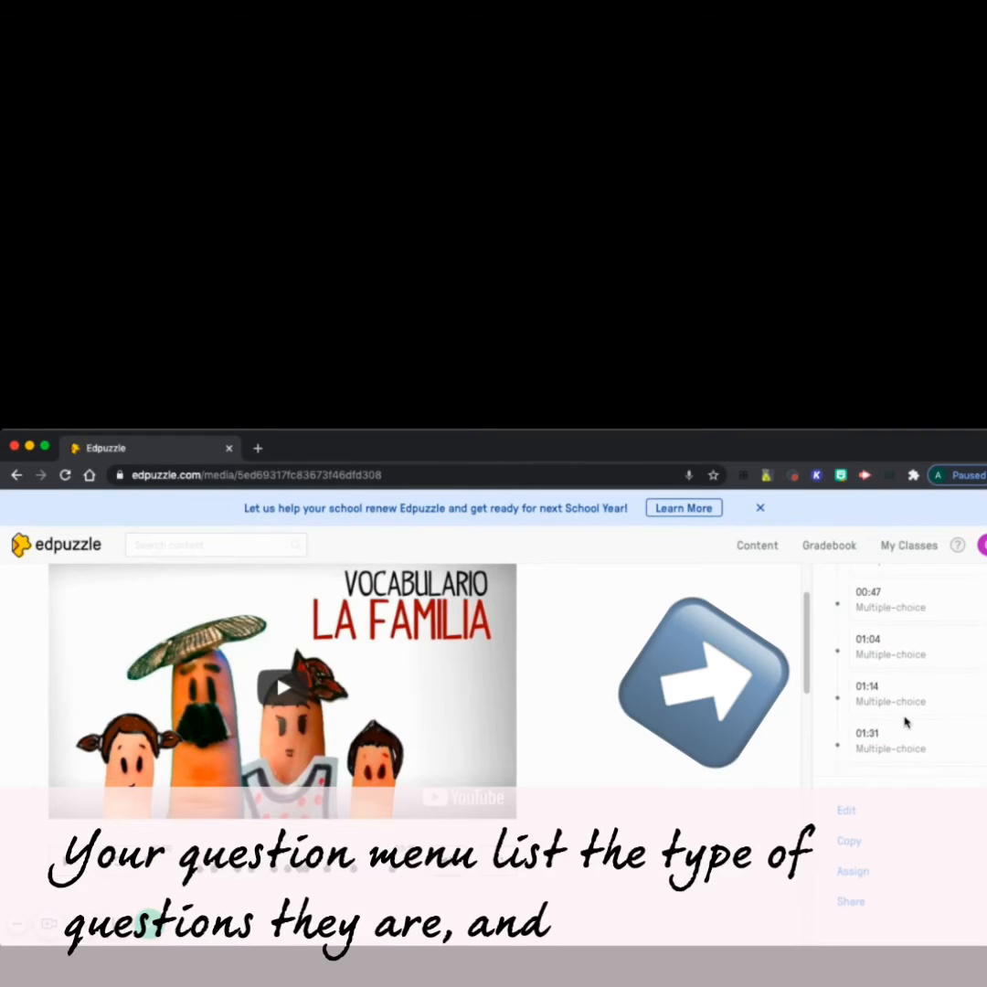
scroll(905, 722, "down", 3)
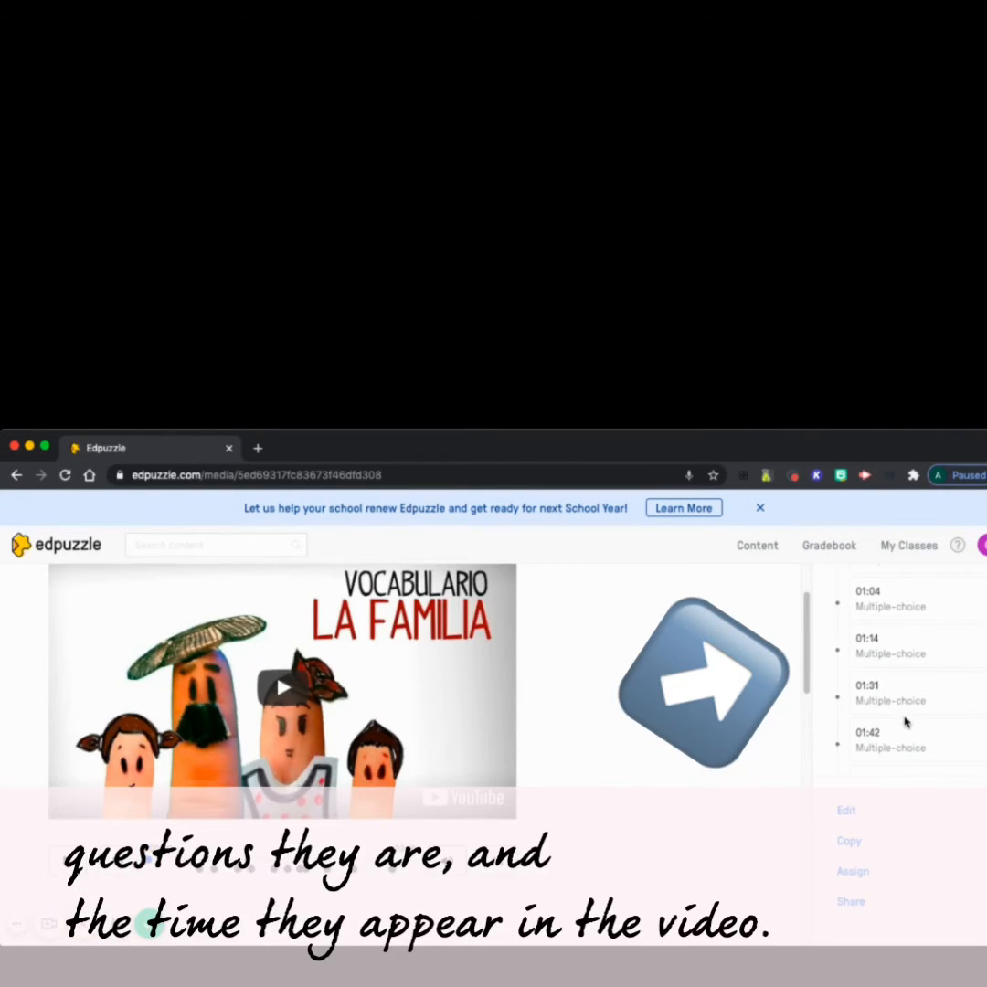
scroll(905, 721, "down", 1)
scroll(904, 722, "down", 1)
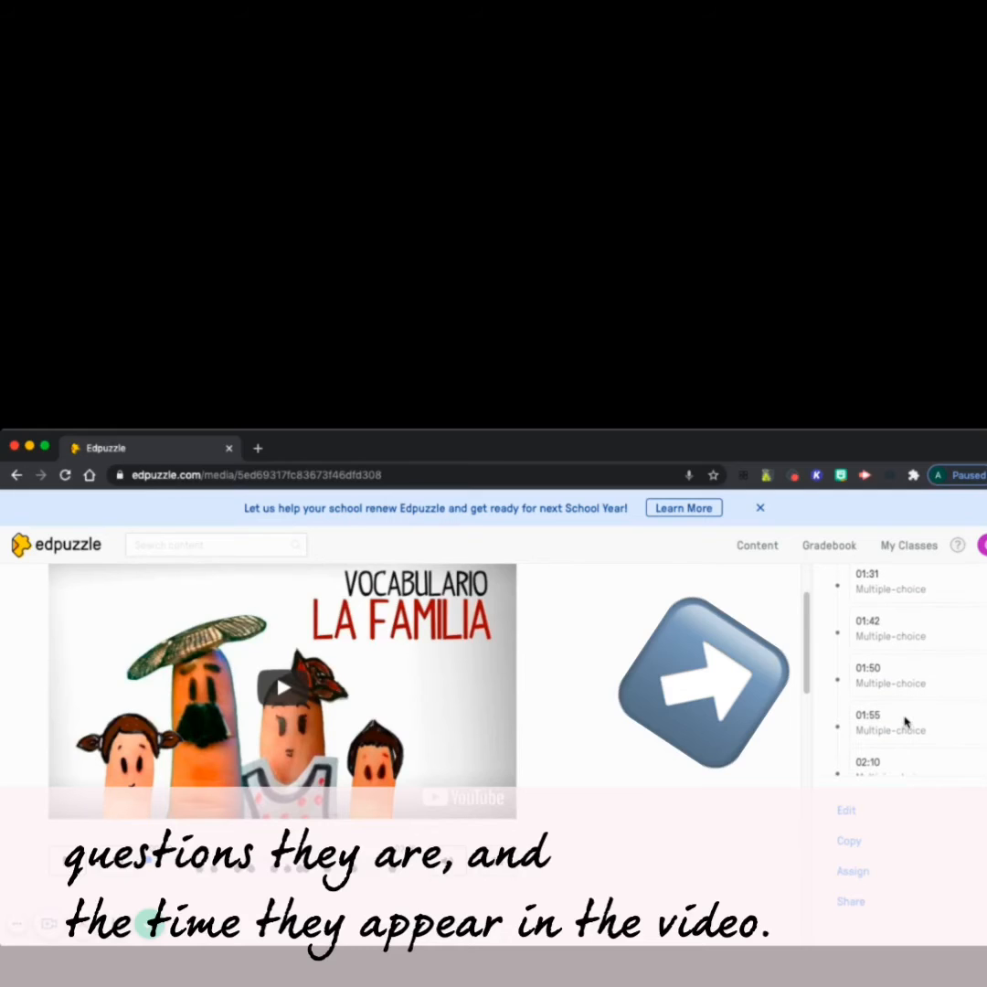
scroll(905, 722, "down", 1)
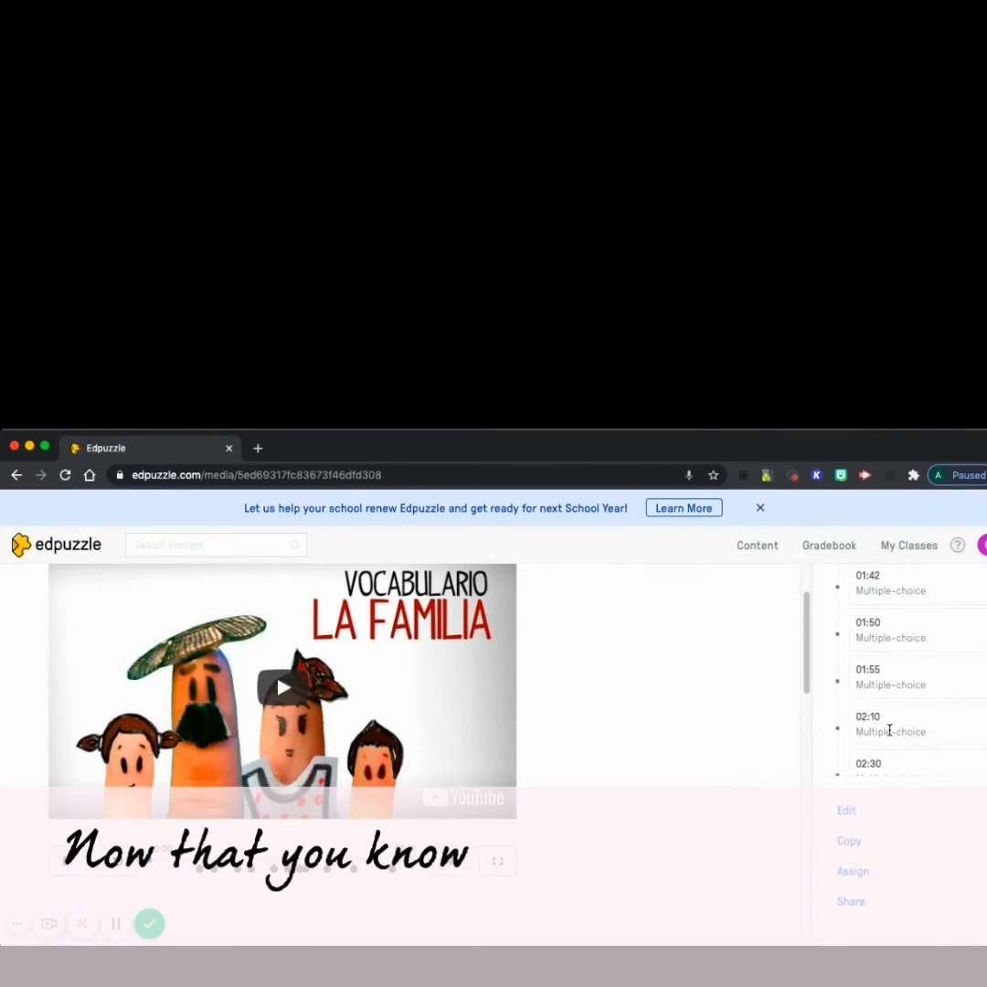
scroll(889, 731, "down", 1)
scroll(889, 730, "down", 2)
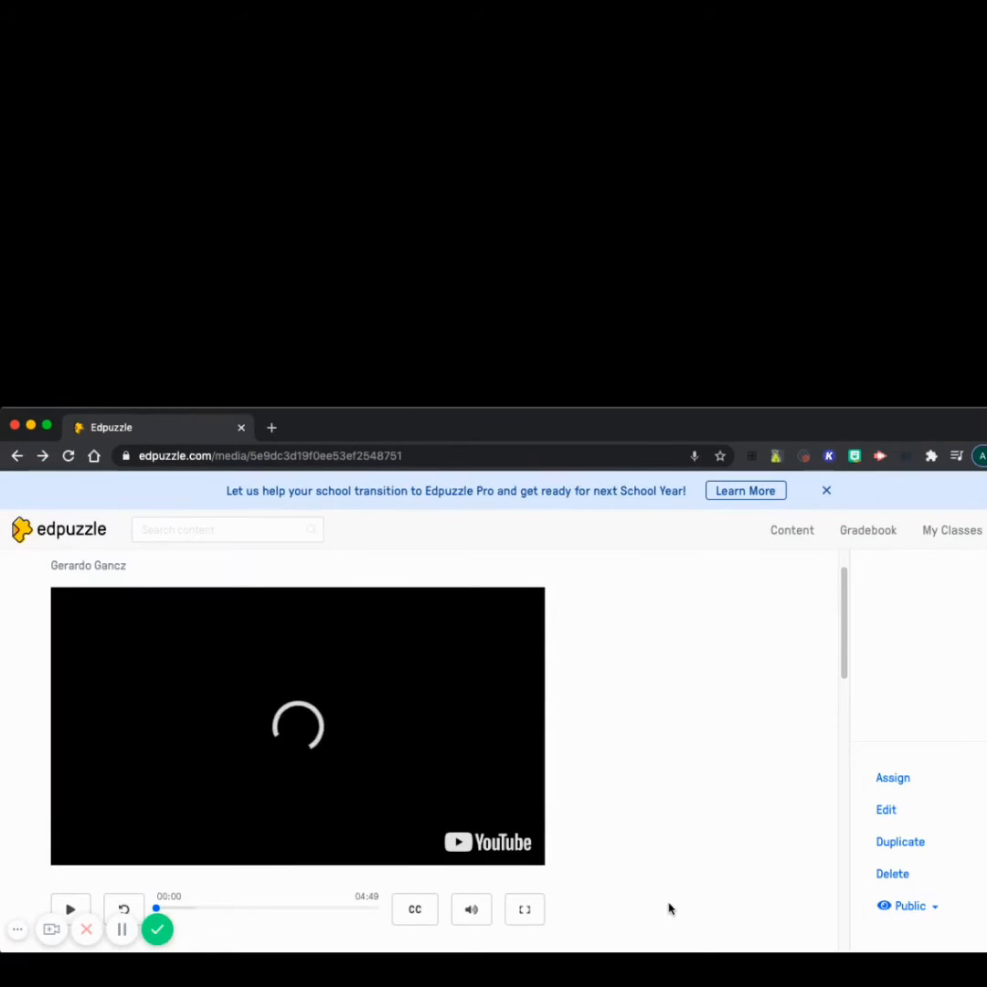
- Open "Celebrities who speak Spanish" for editing its questions and play the video up to 00:10
left_click(887, 810)
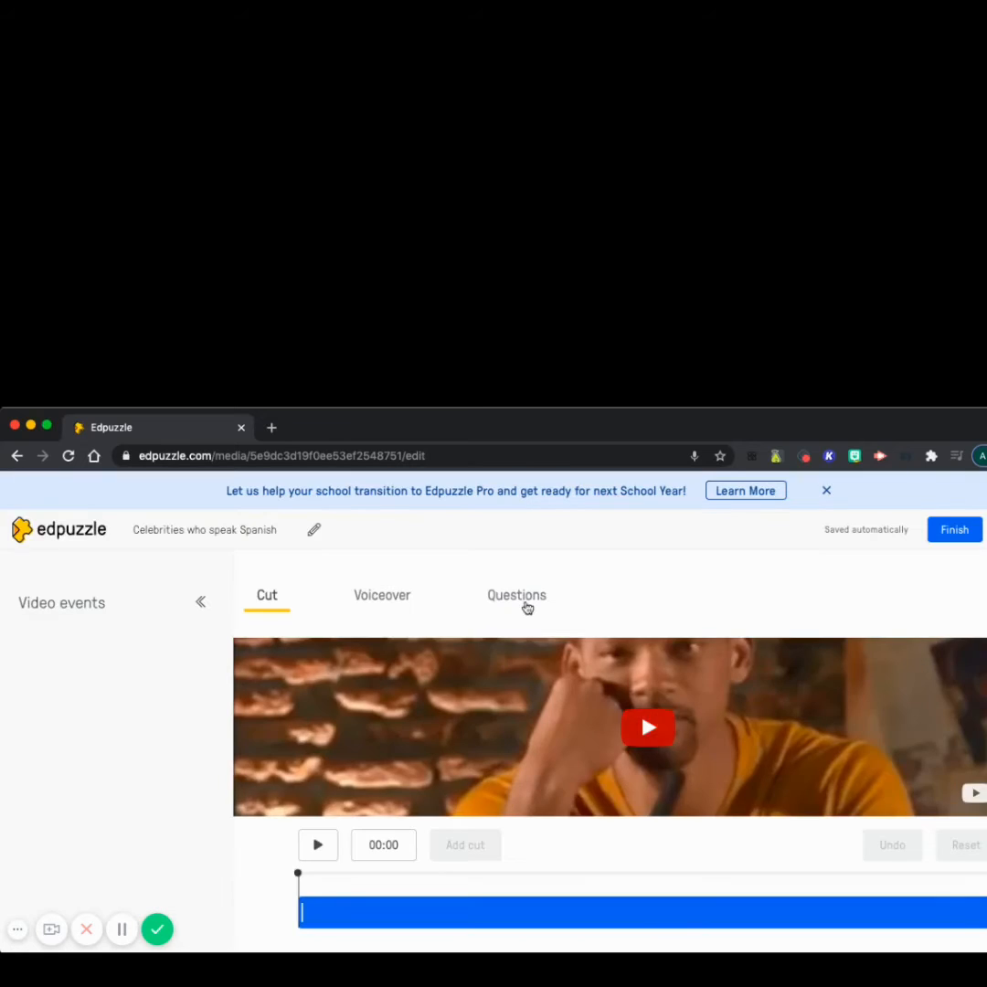
left_click(525, 595)
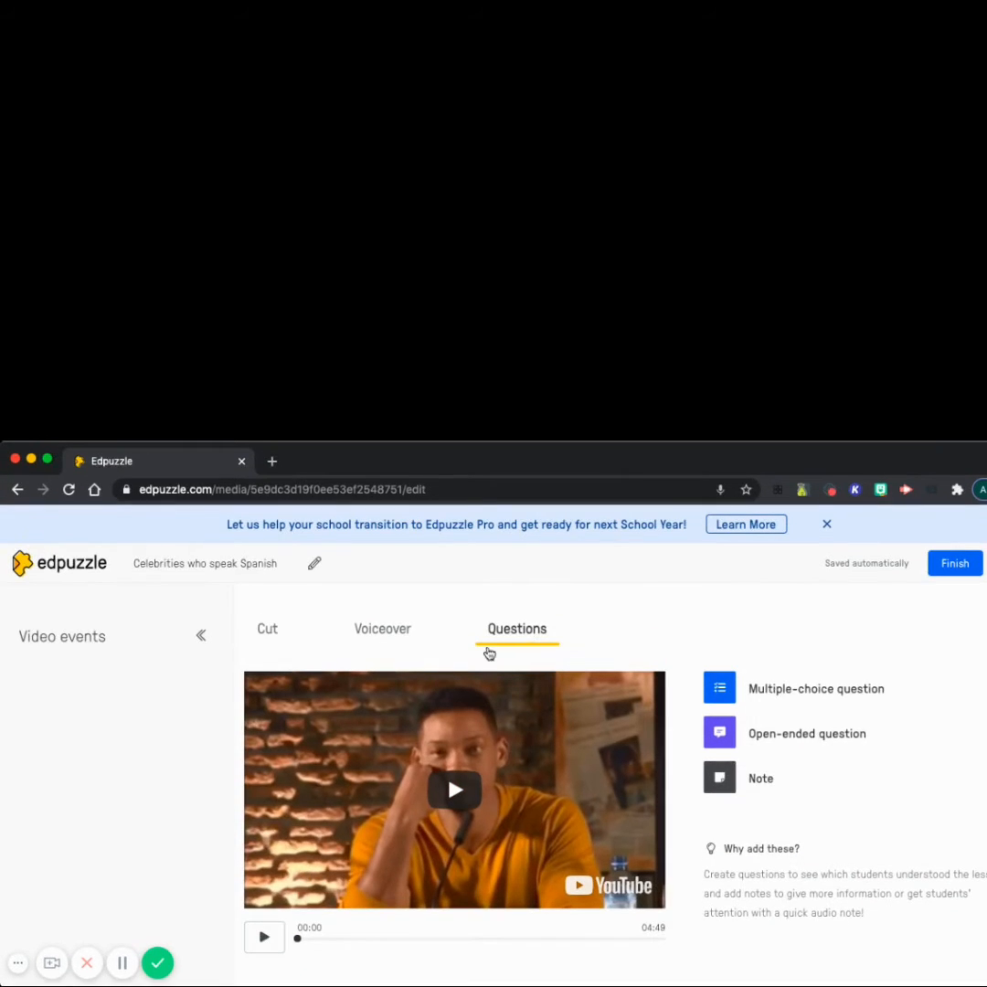
left_click(265, 942)
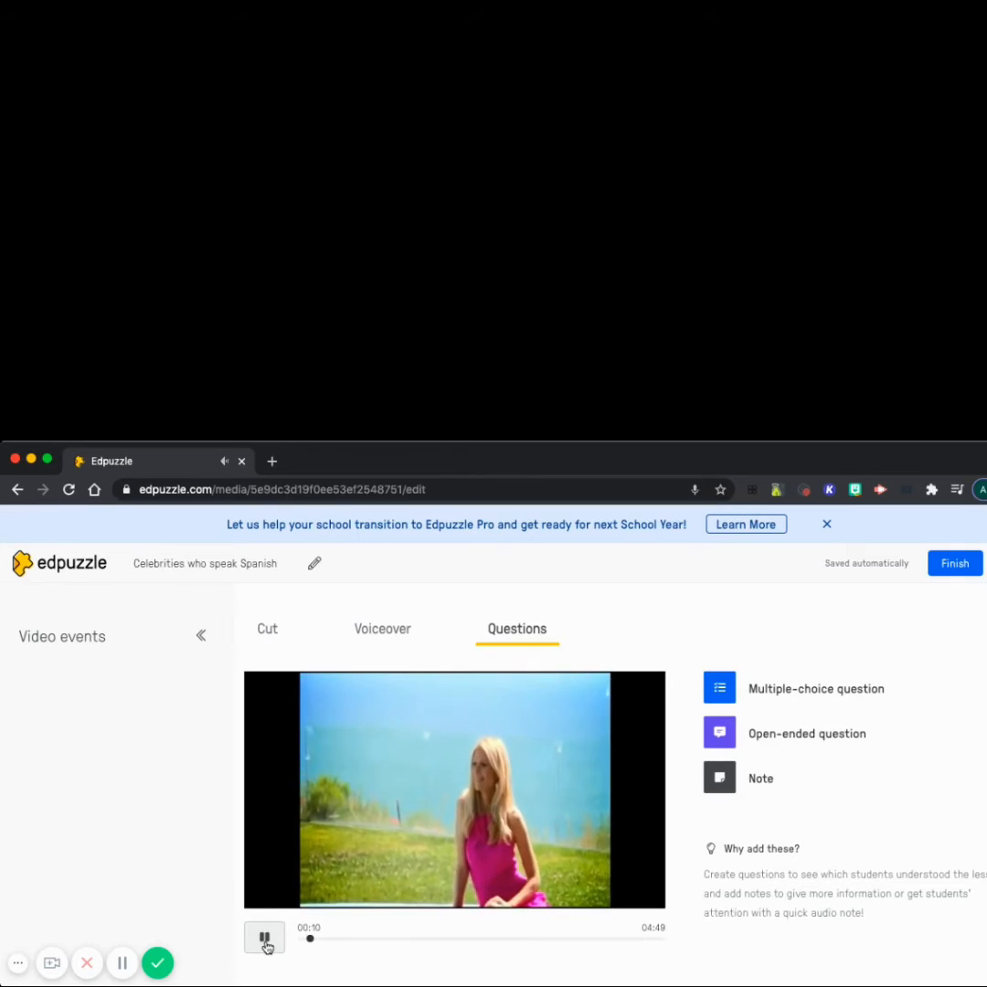
left_click(265, 938)
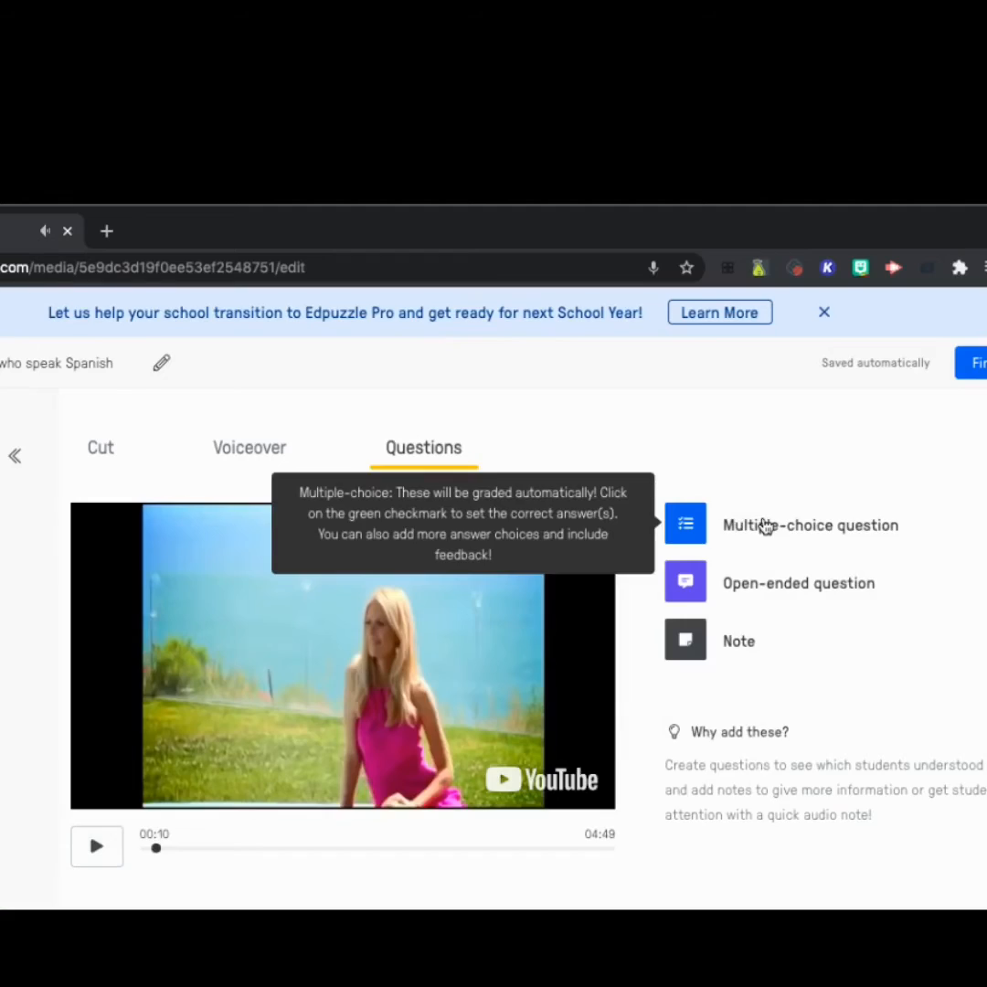
- Add a multiple-choice question at 00:10 reading "Where is Gwyneth Paltrow going to school?"
left_click(507, 525)
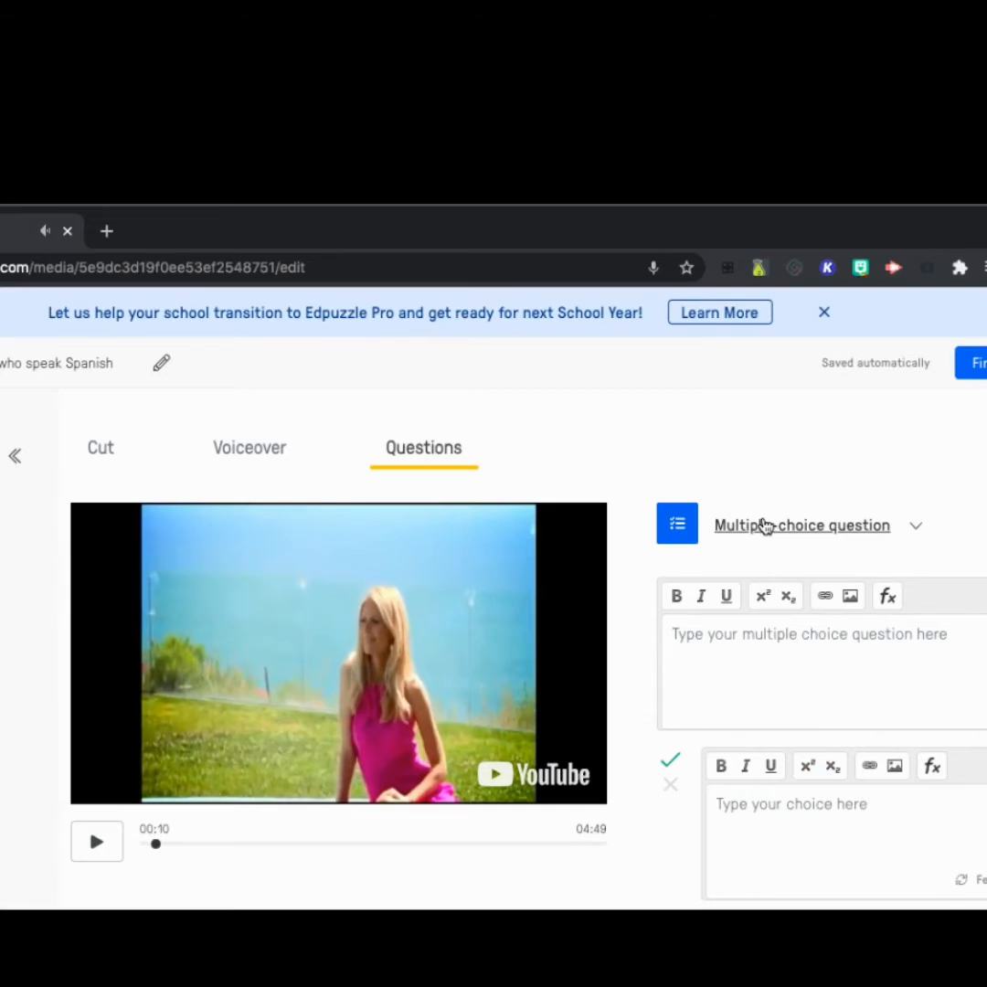
left_click(711, 641)
type("Where is")
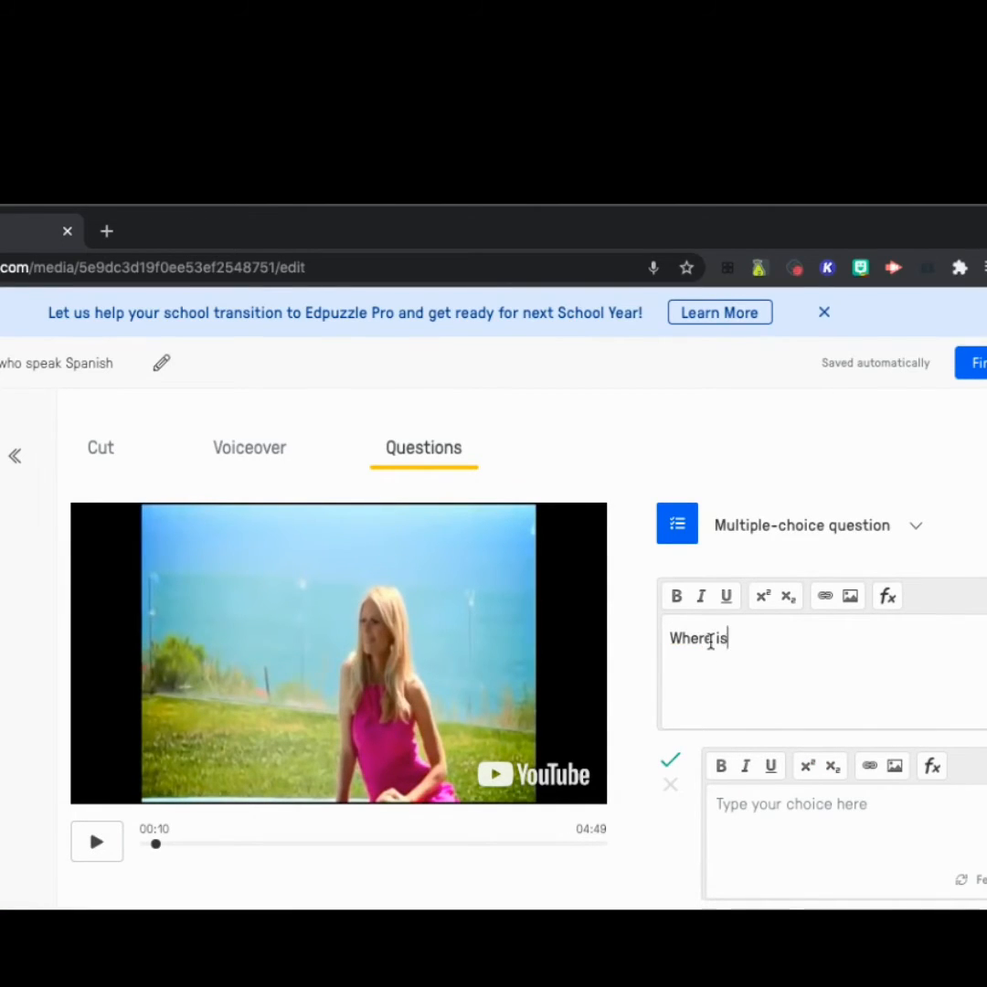
type(" Gwyneth Paltrow going to school?")
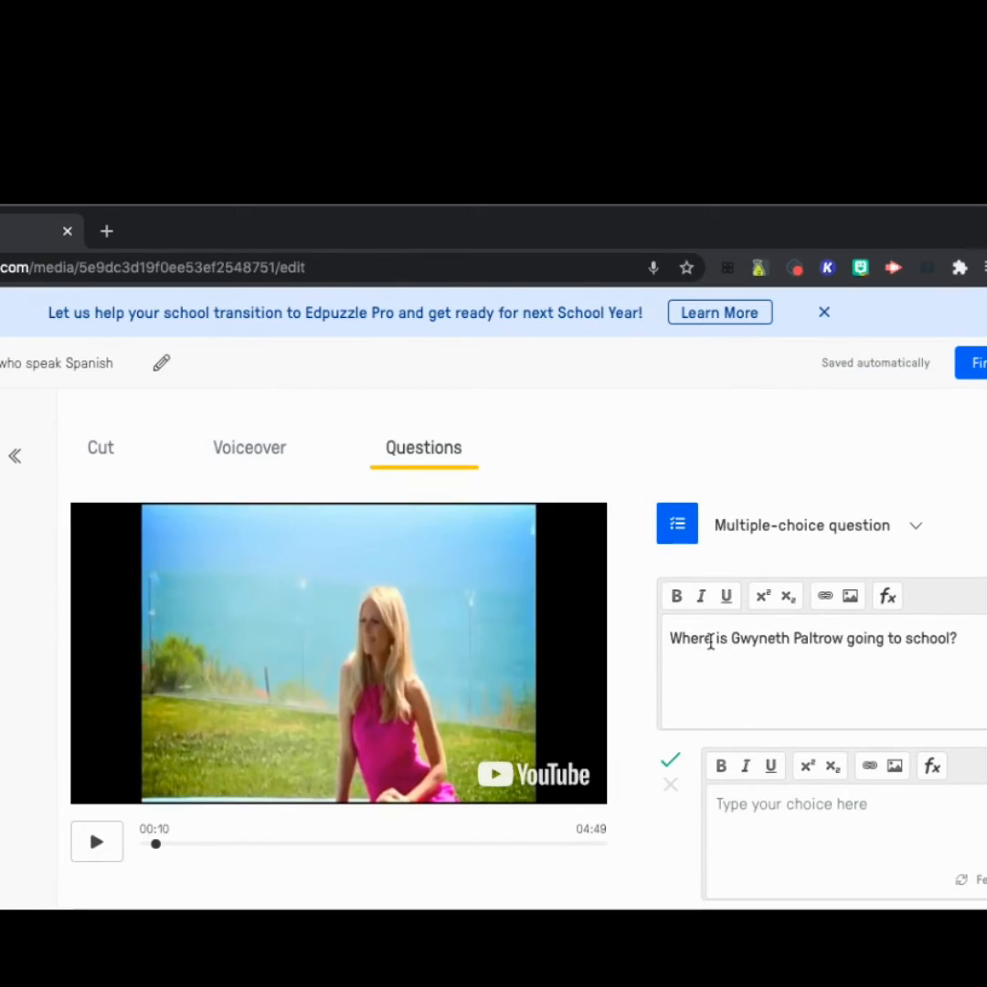
- Enter "New York" as the correct answer choice and "Boston" as an incorrect one
type("N")
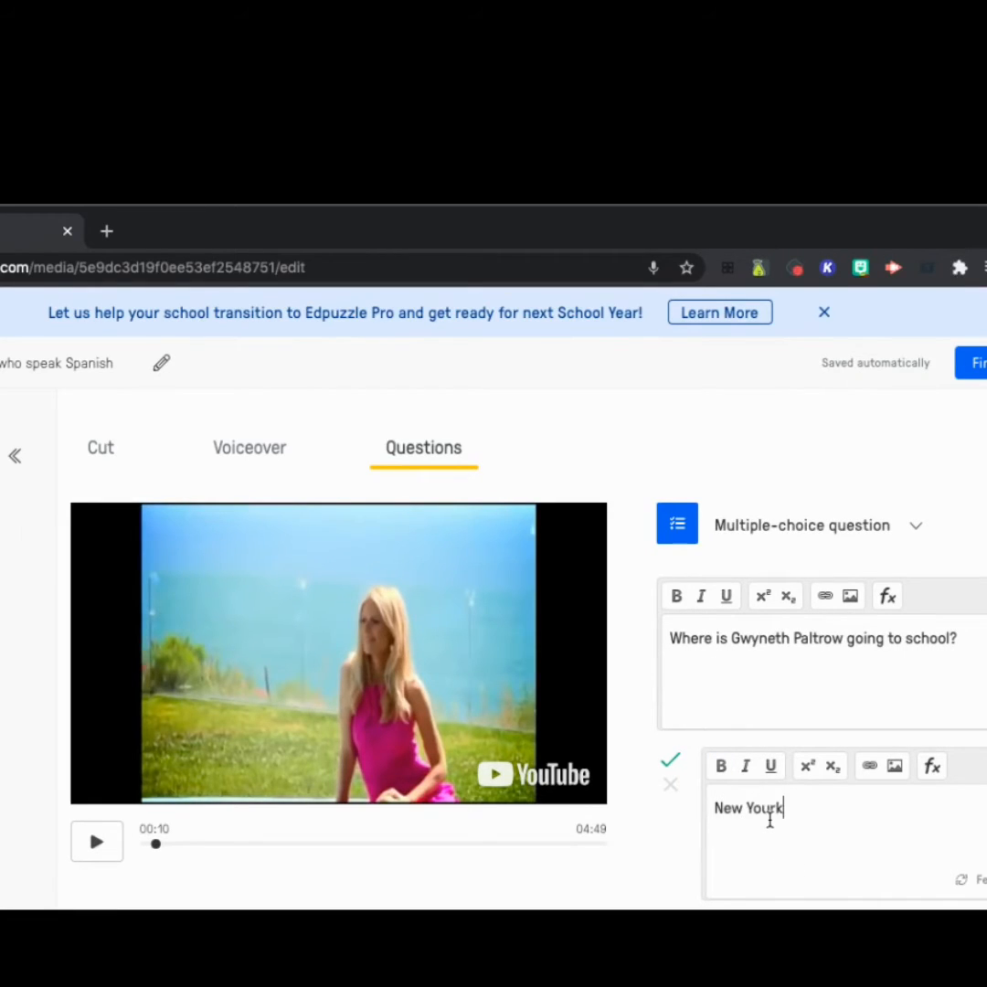
type("ew Yor")
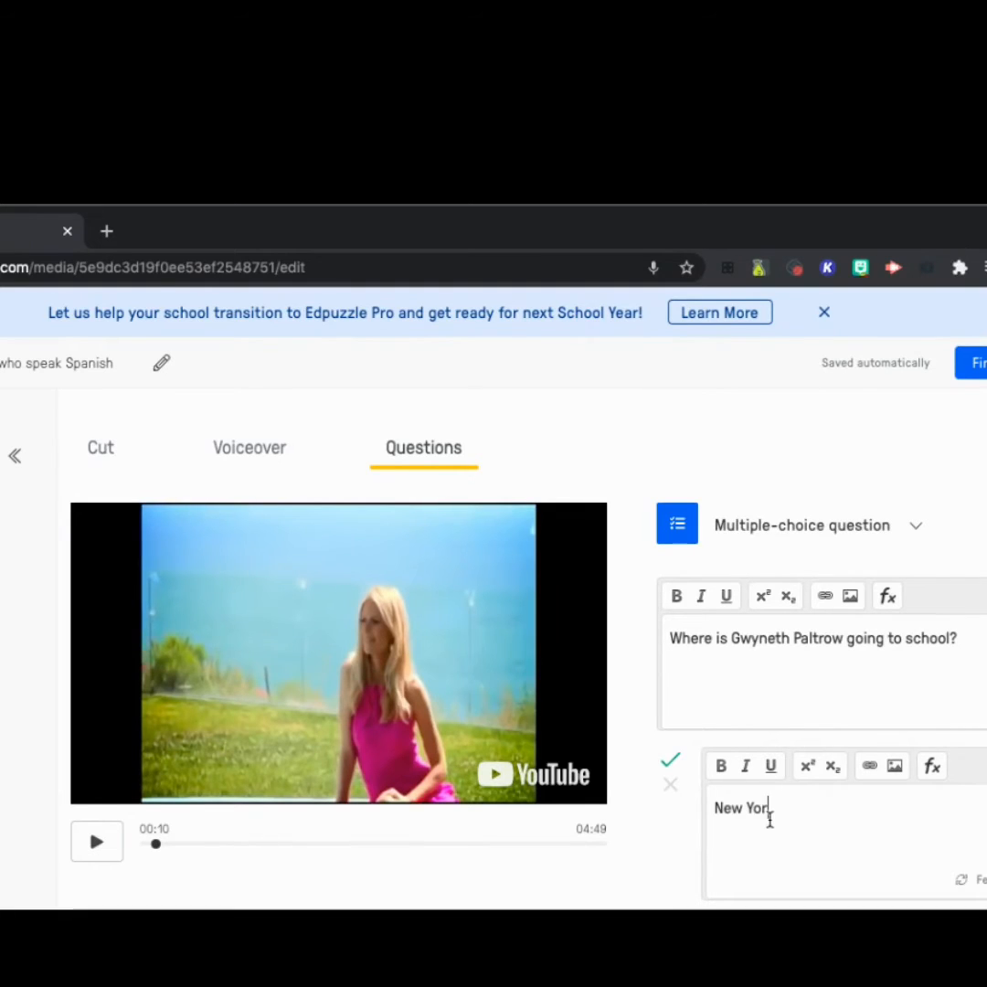
scroll(833, 820, "down", 2)
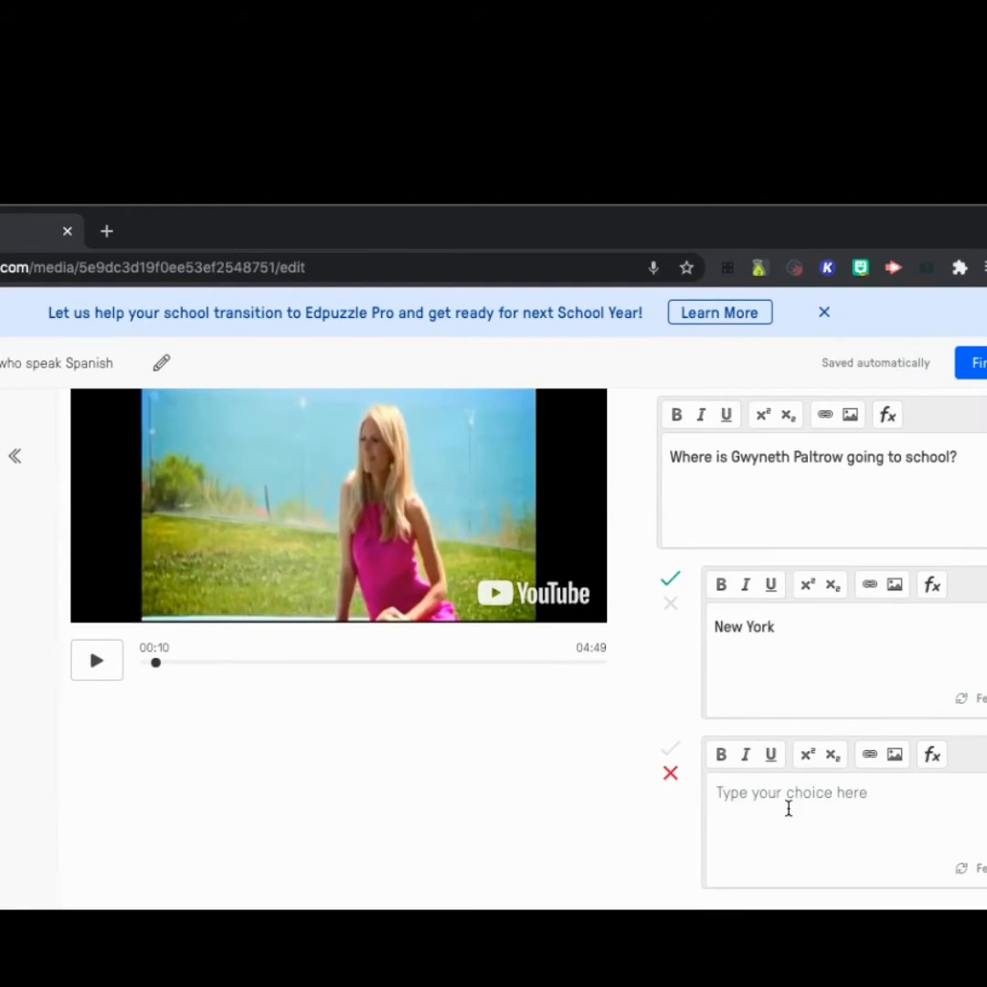
type("Boston")
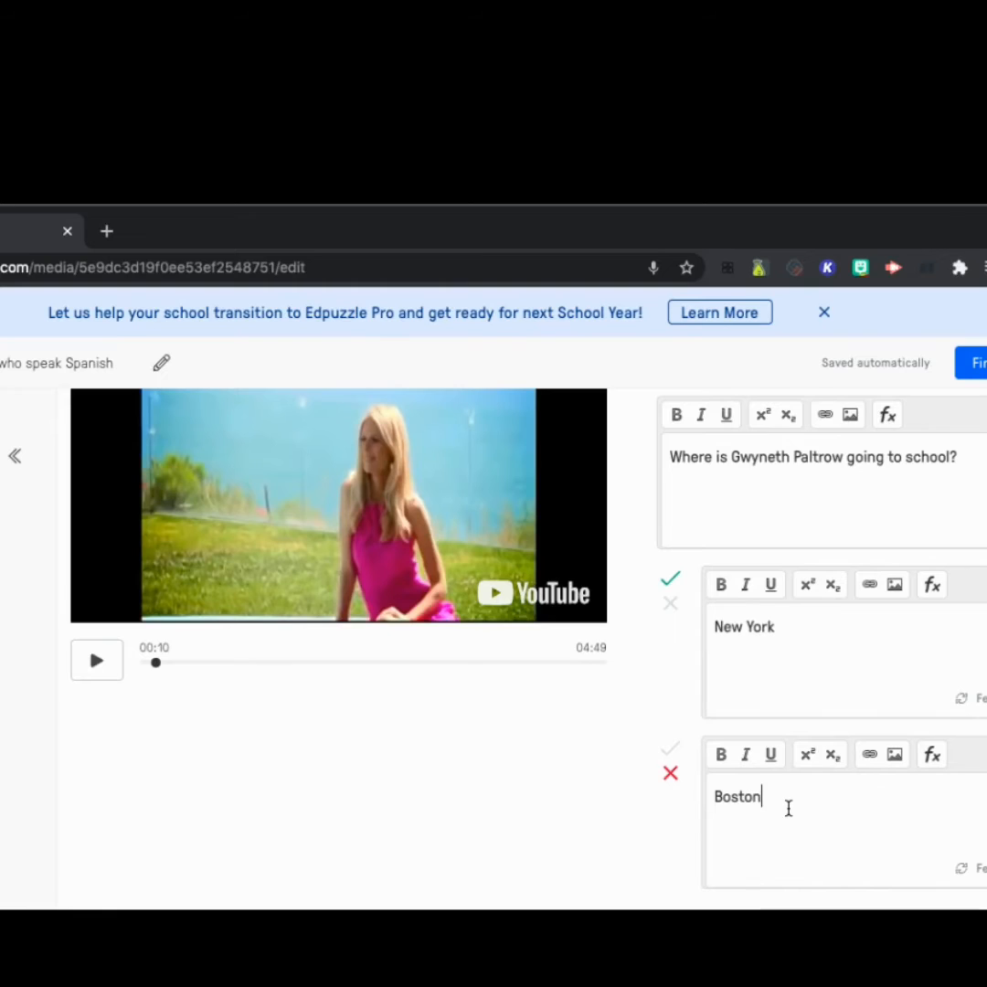
- Add two more incorrect answer choices, "Los Angeles" and "Dallas"
scroll(795, 808, "down", 2)
left_click(787, 773)
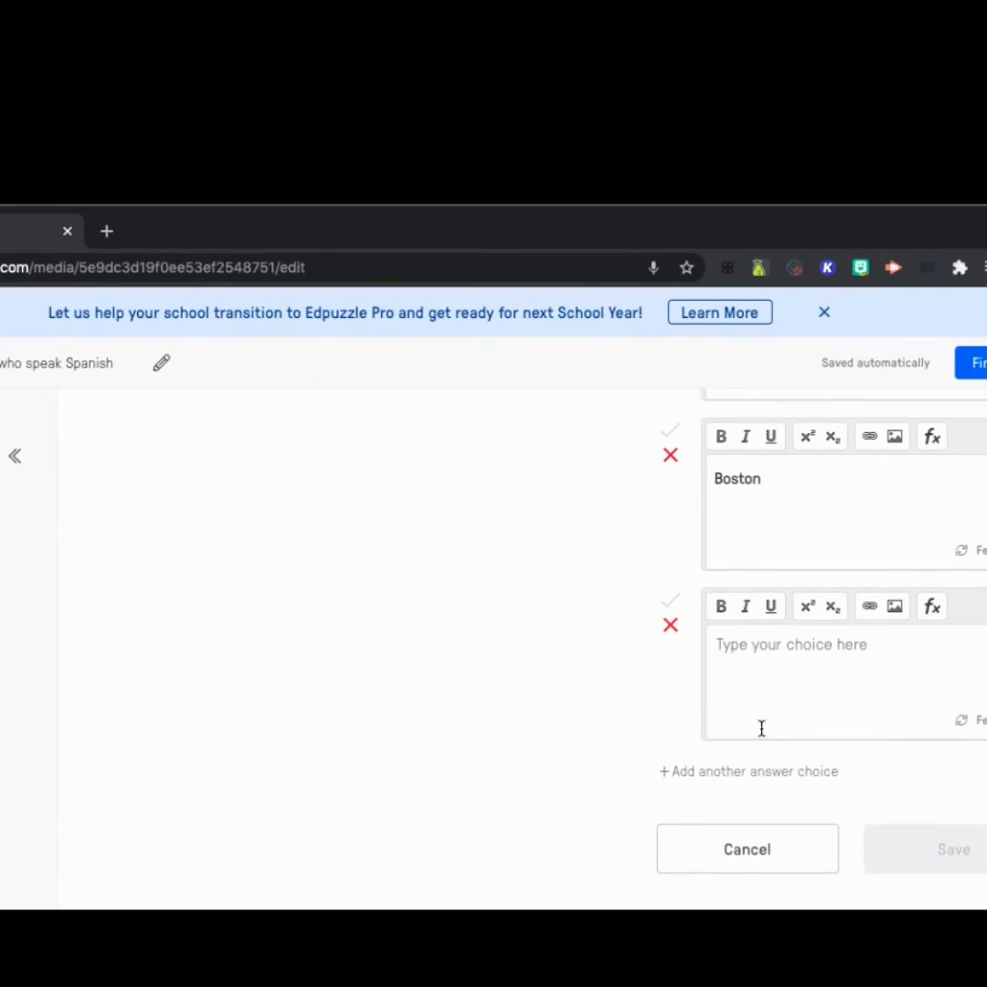
type("Los Angeles")
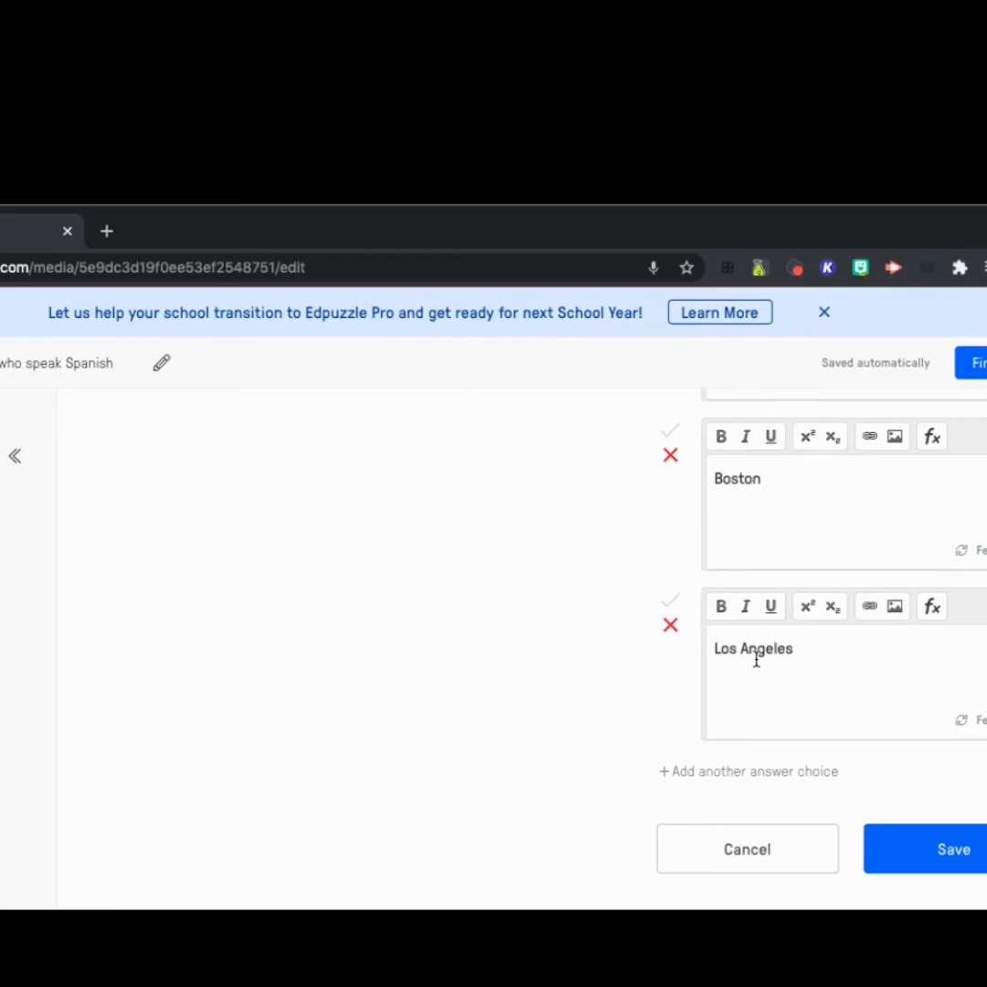
left_click(772, 774)
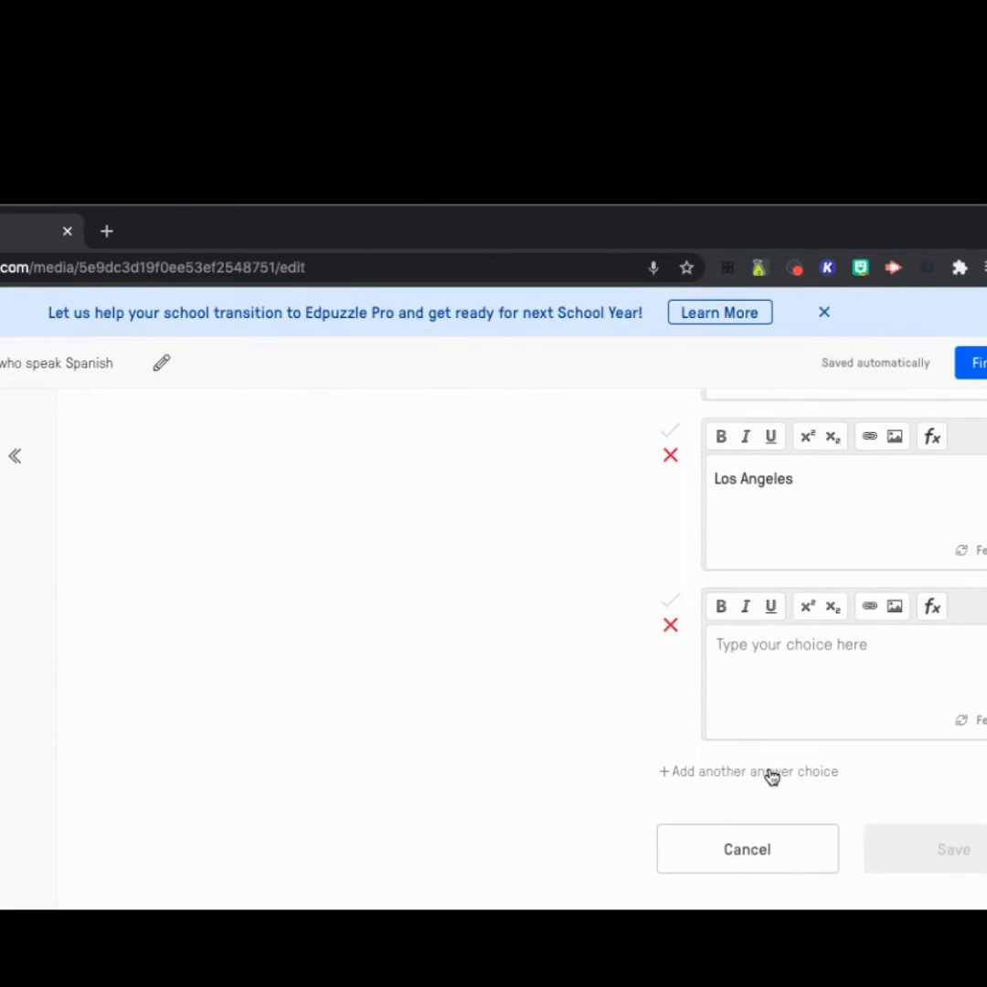
type("Dallas")
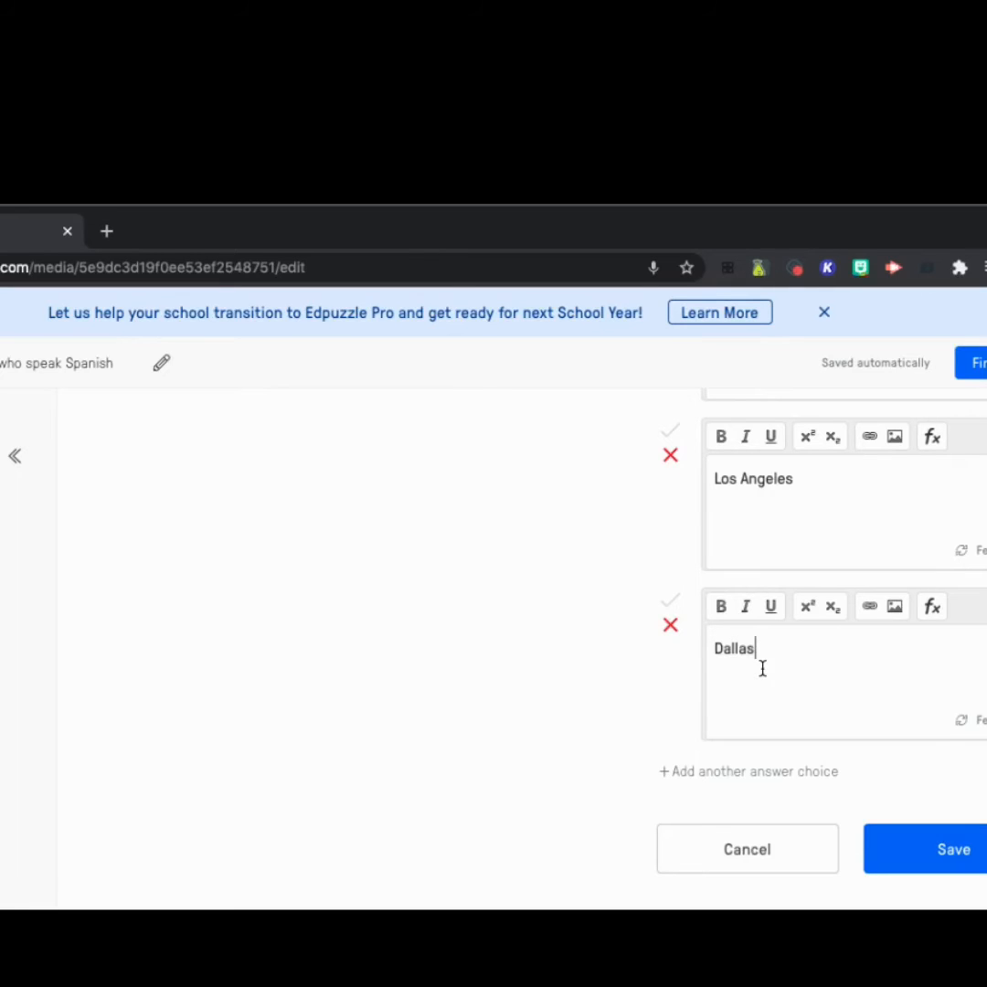
- Save the multiple-choice question with New York marked as the correct answer and continue the video
scroll(762, 668, "up", 4)
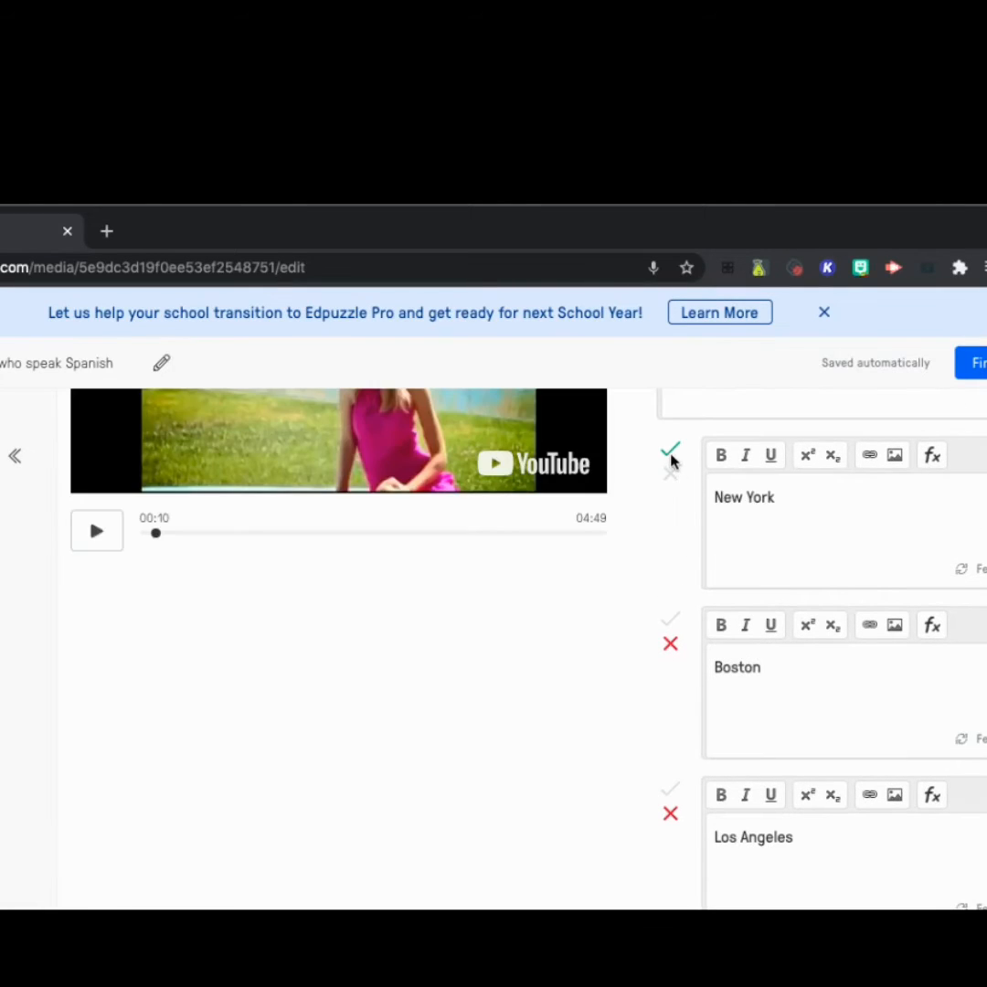
scroll(603, 689, "down", 6)
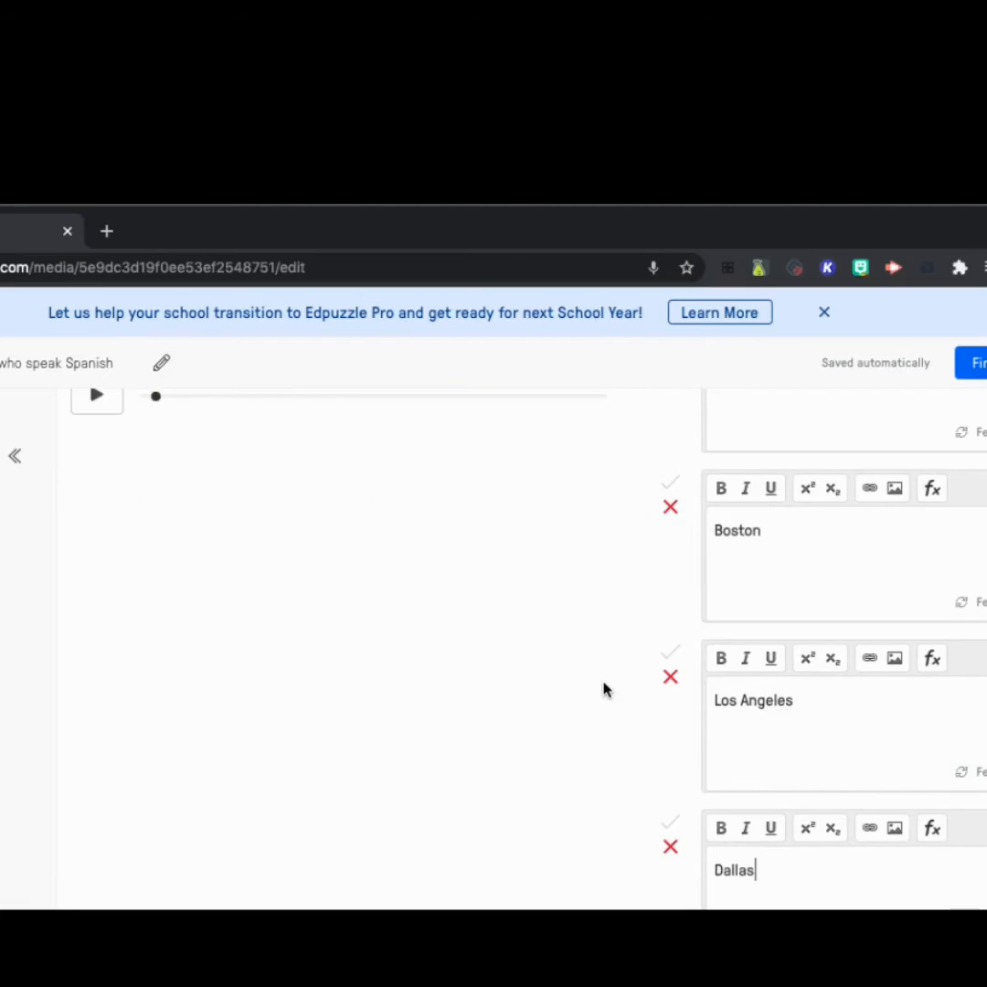
left_click(892, 720)
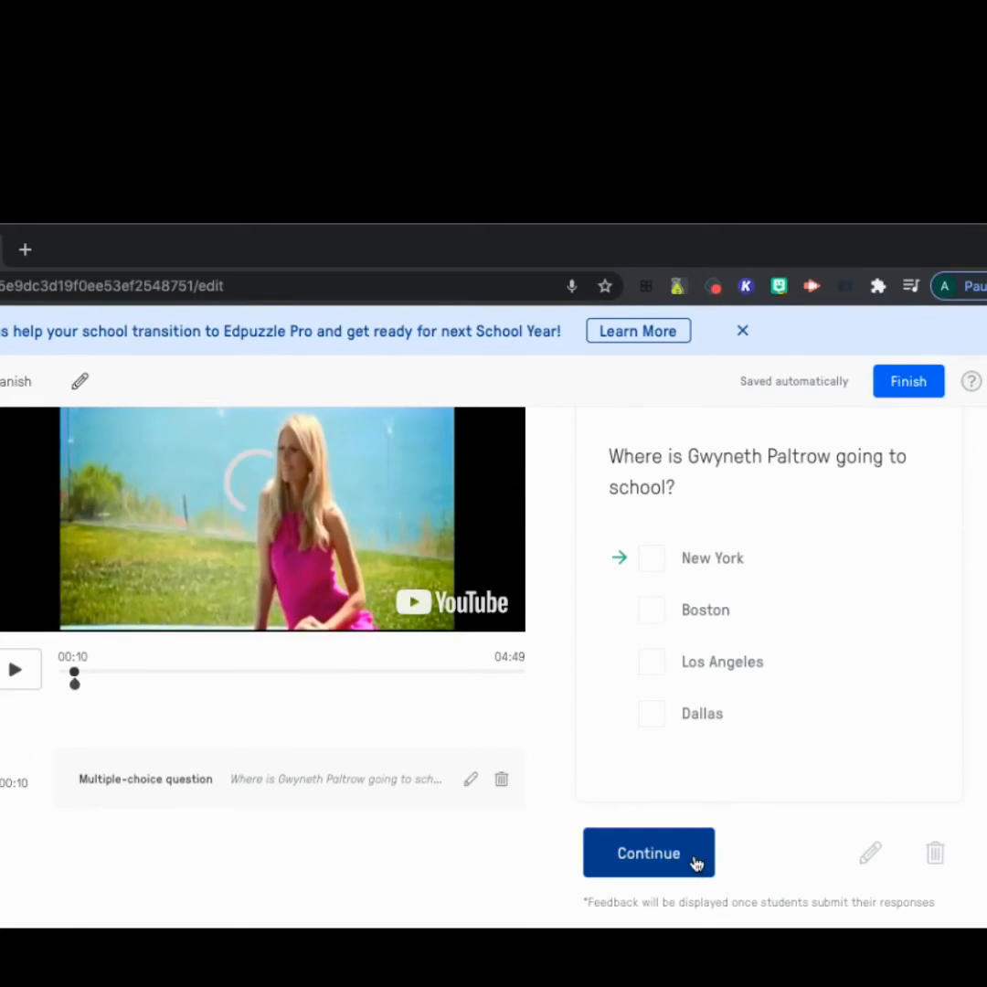
left_click(696, 859)
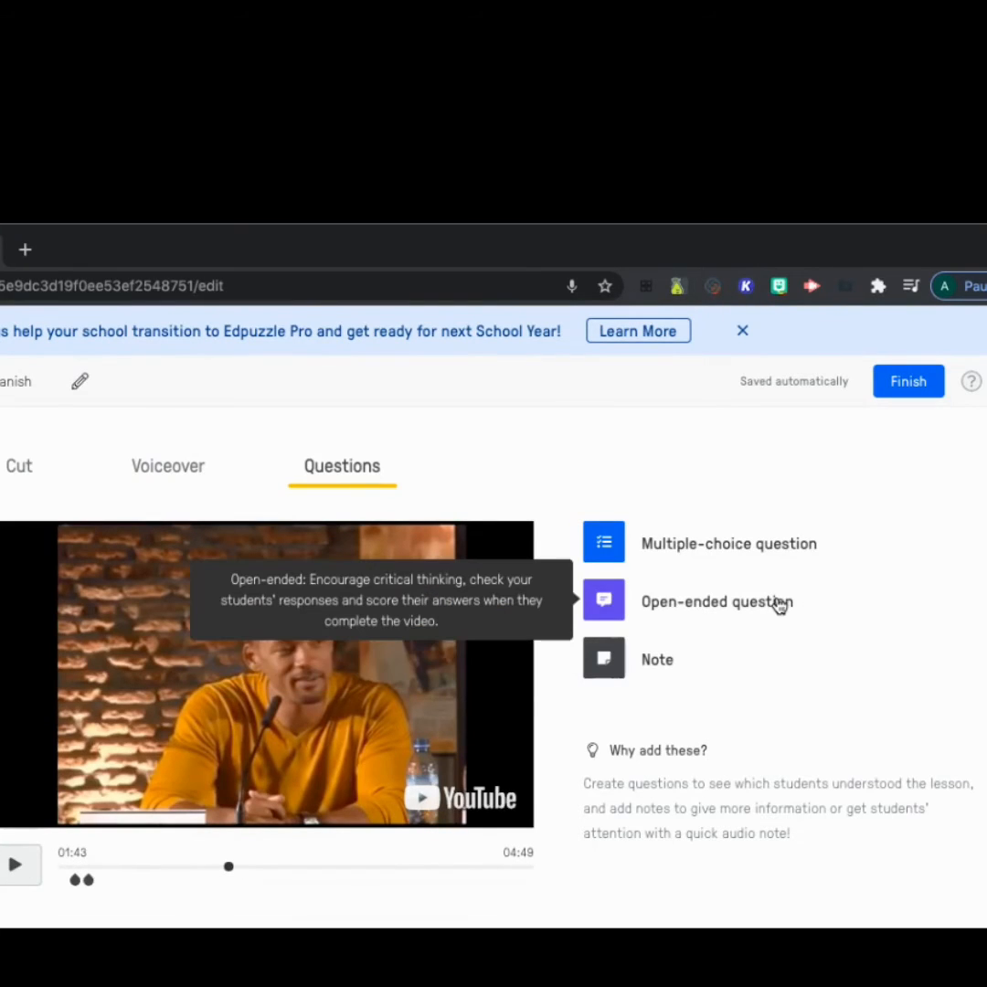
- Add the open-ended question "Why is Will Smith excited to be in Argentina?" at 01:43 and continue the video
left_click(779, 606)
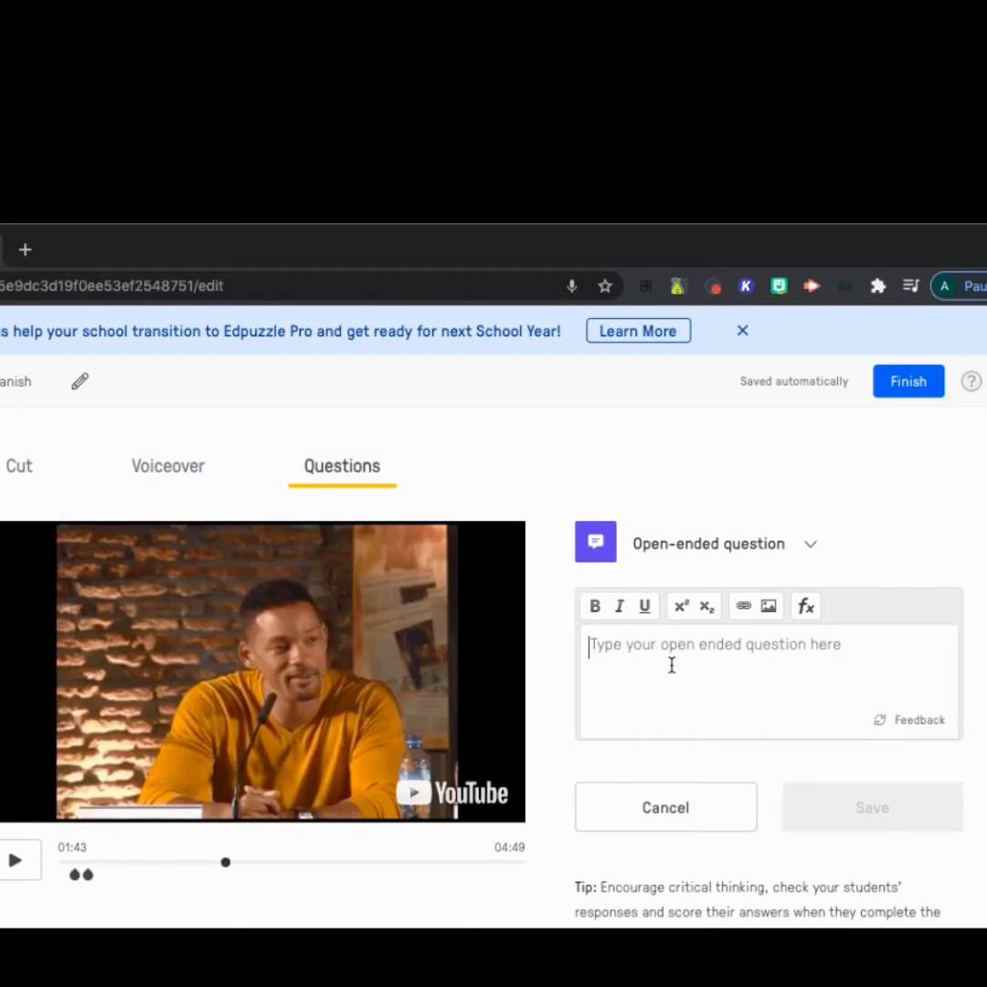
type("Wh")
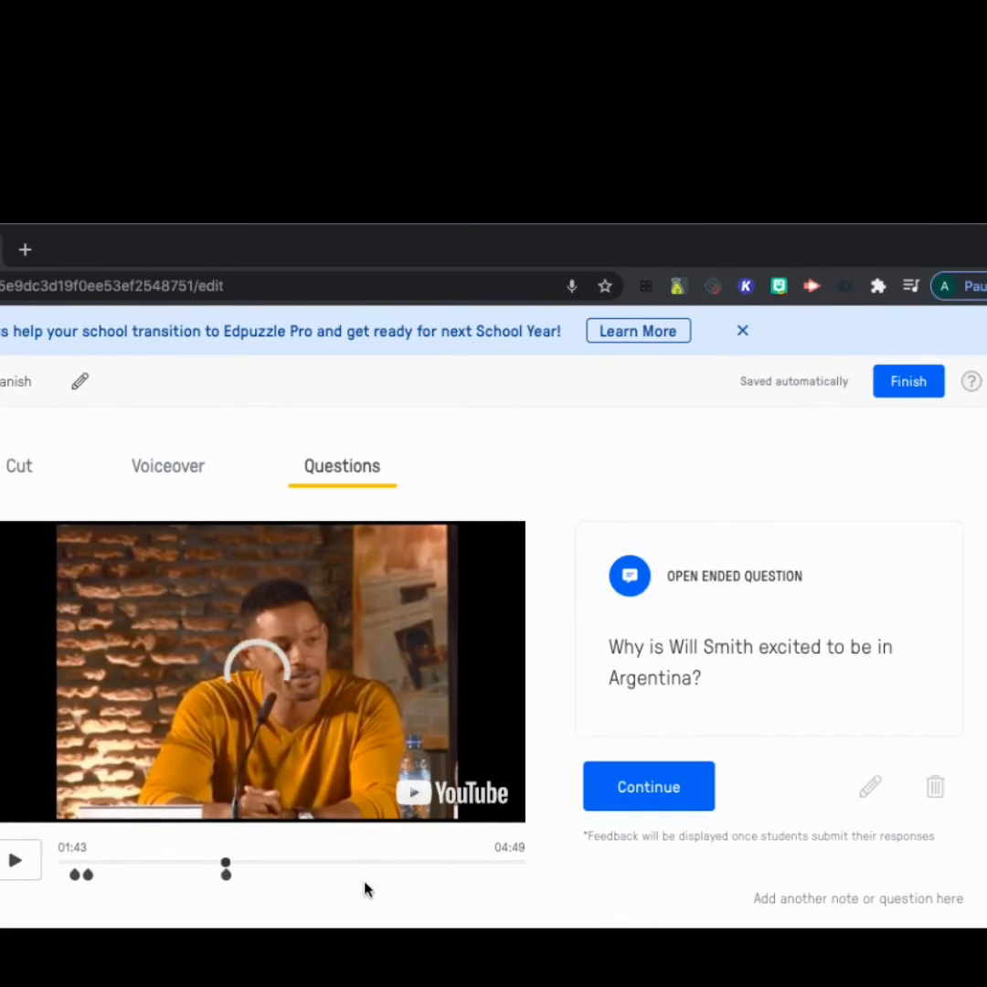
left_click(684, 800)
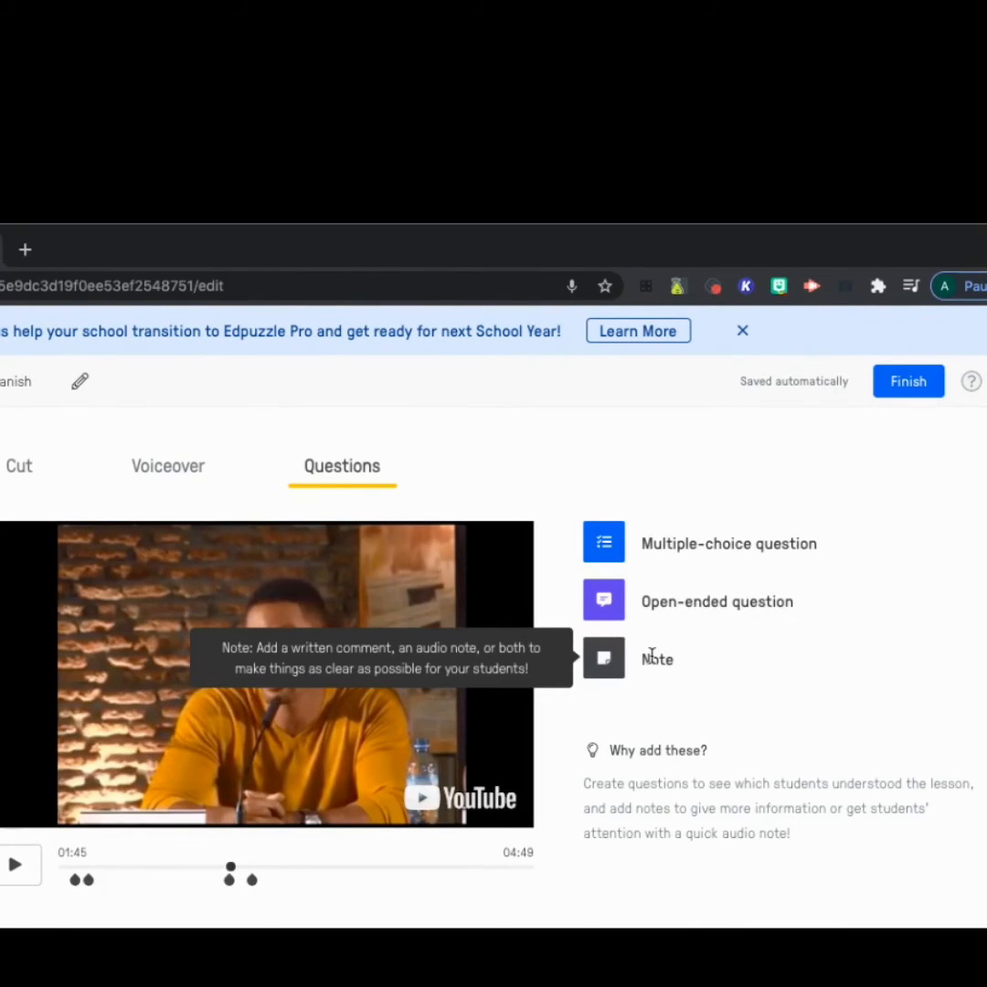
- Add a note at 01:45 that begins with "Remember that Buenos A"
left_click(654, 661)
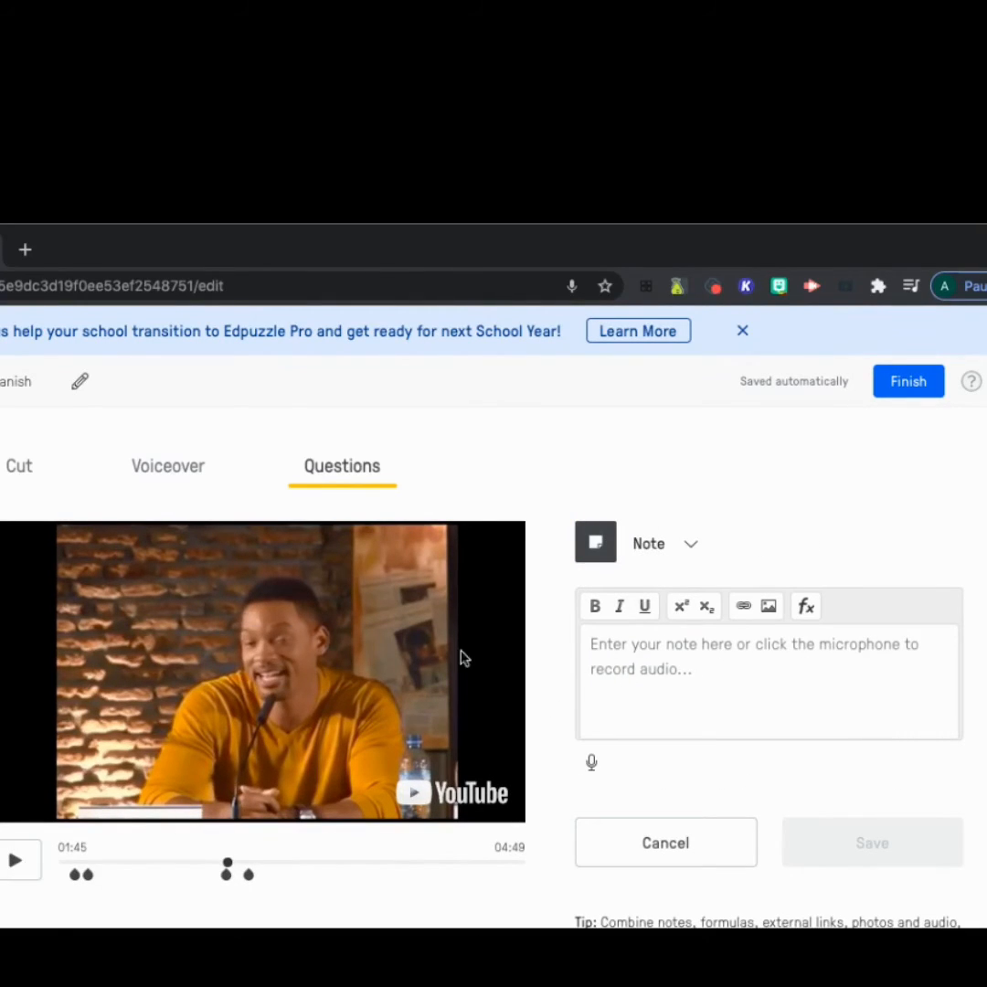
left_click(630, 650)
type("Remember that Buenos A")
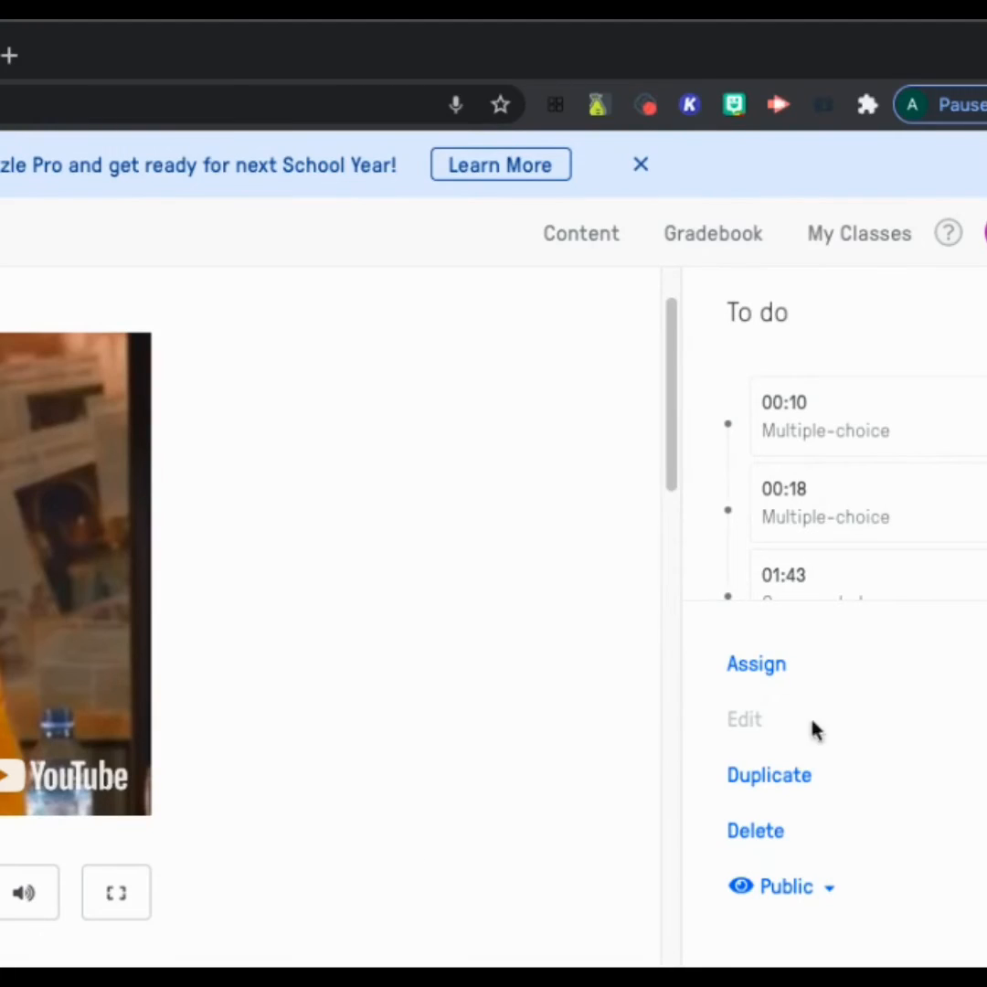
- Start assigning the video and set its due date to tomorrow at 8:00 am
left_click(772, 667)
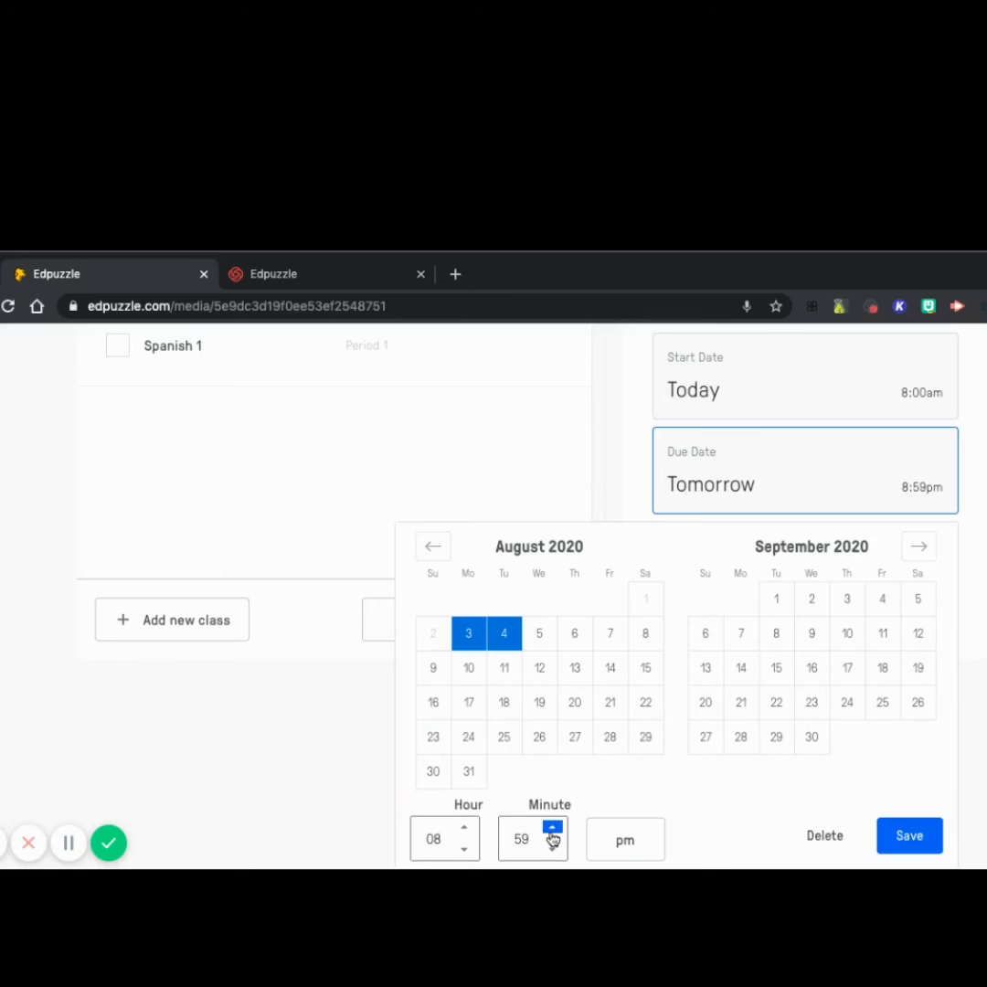
left_click(552, 826)
left_click(630, 841)
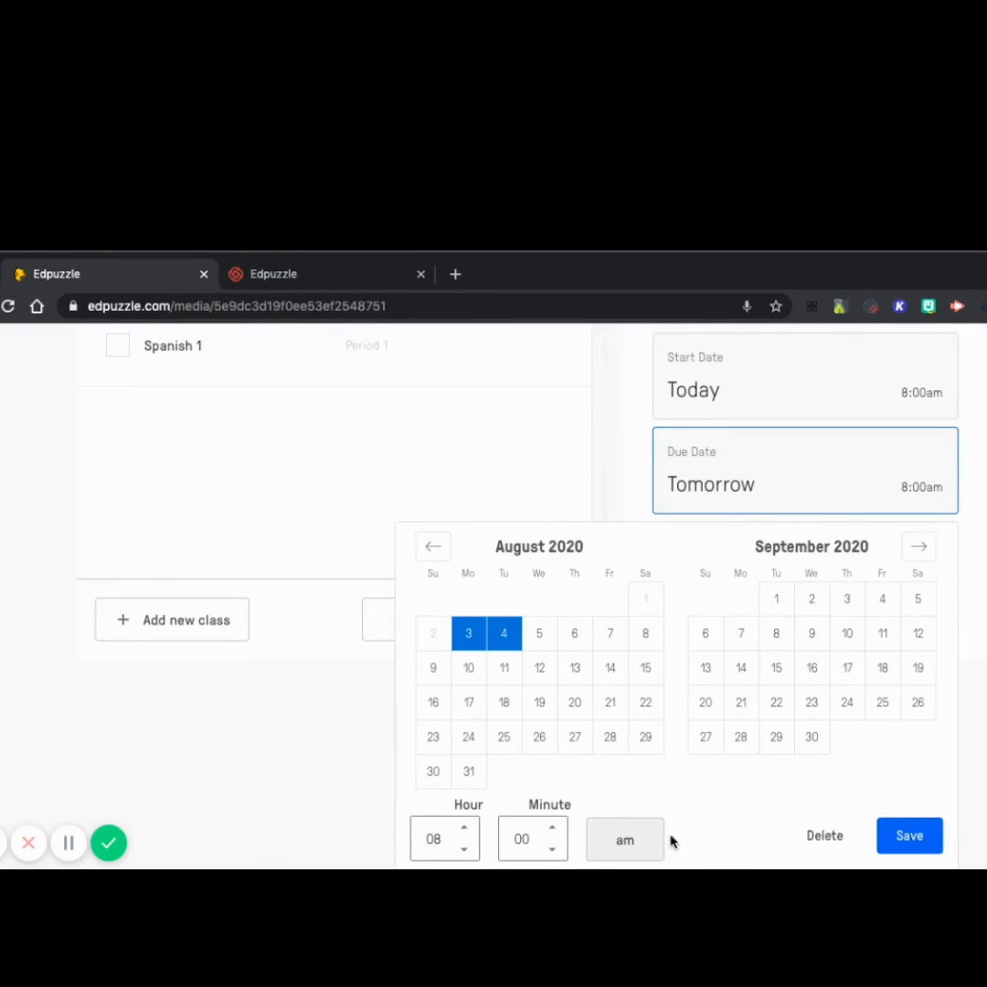
left_click(921, 840)
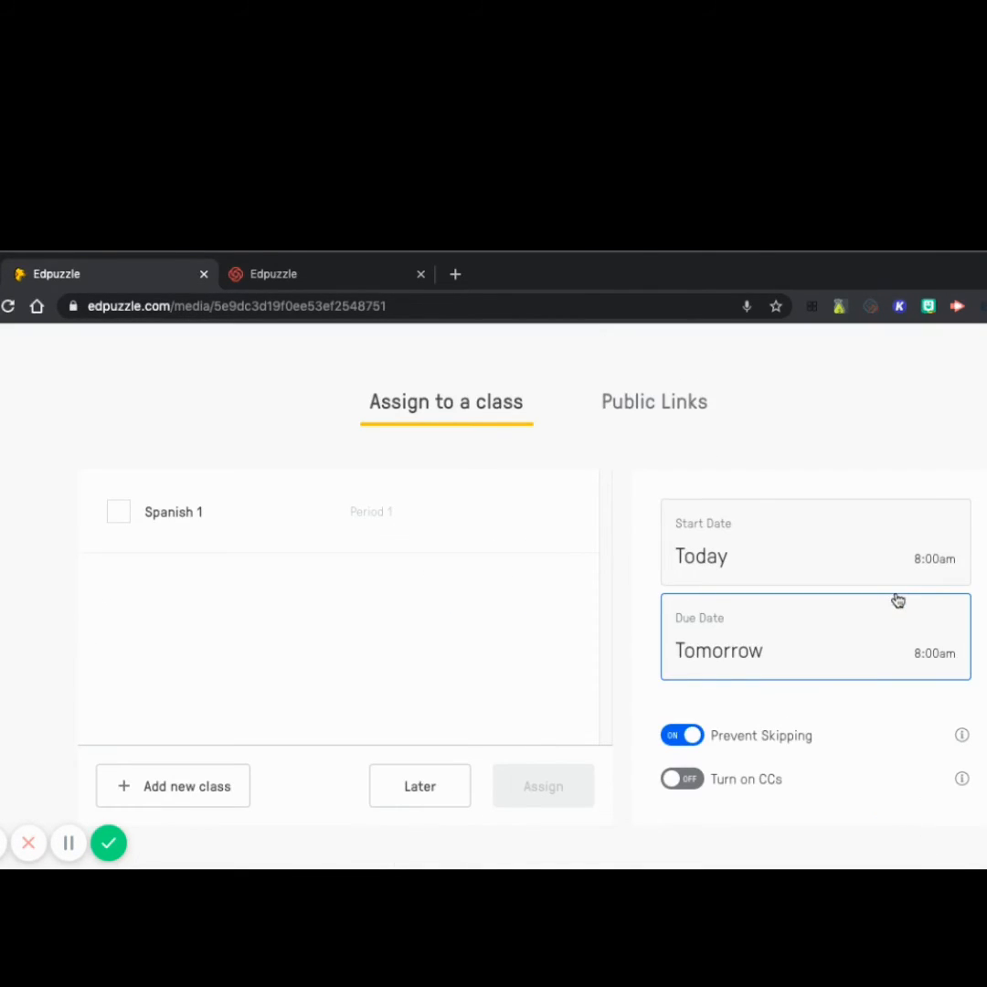
- Select the whole Spanish 1 class for the assignment, with Prevent Skipping on and Turn on CCs off
left_click(119, 515)
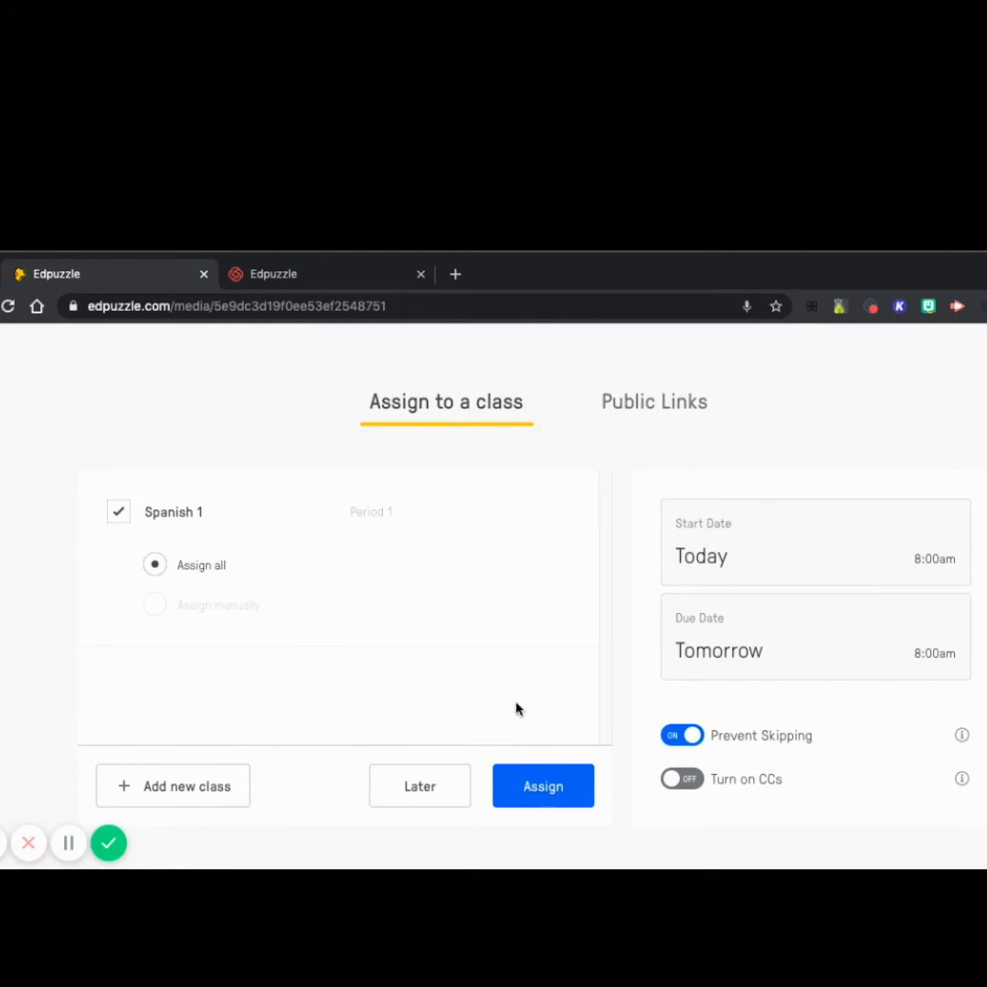
left_click(692, 739)
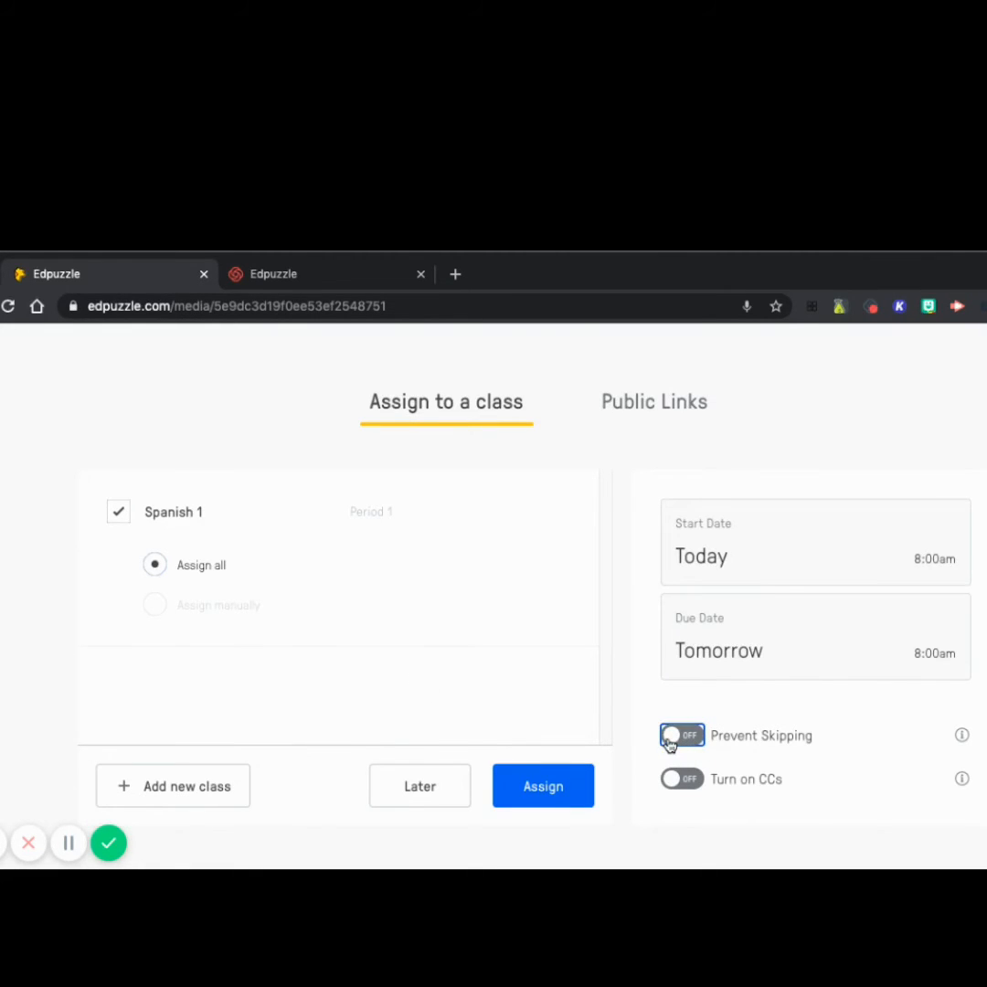
left_click(671, 741)
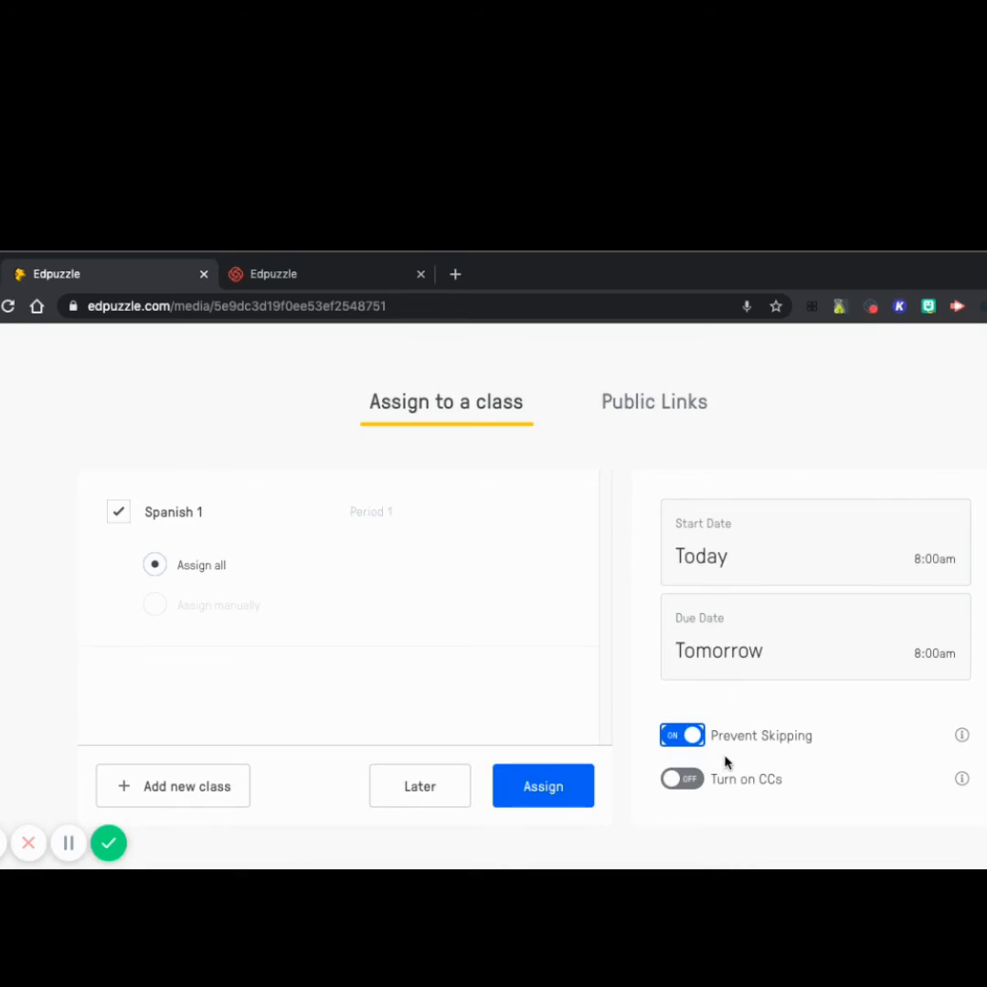
left_click(673, 781)
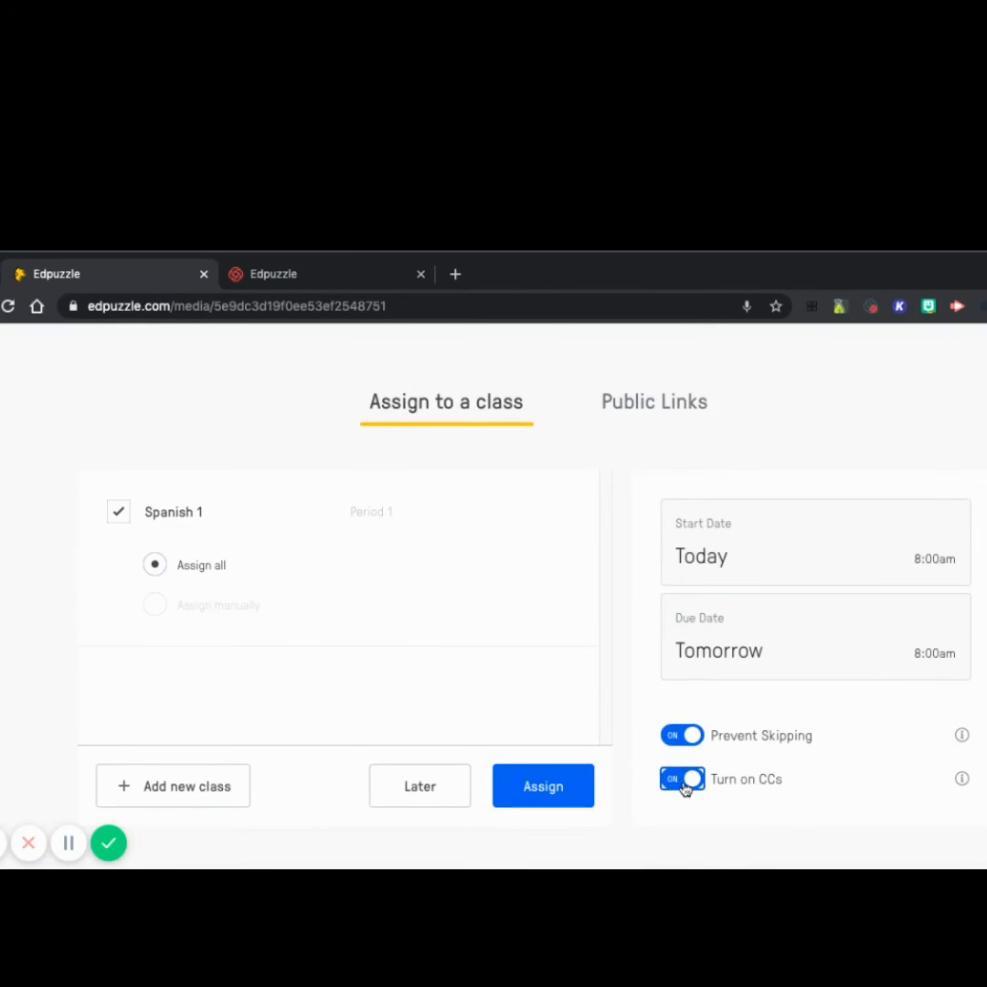
left_click(696, 784)
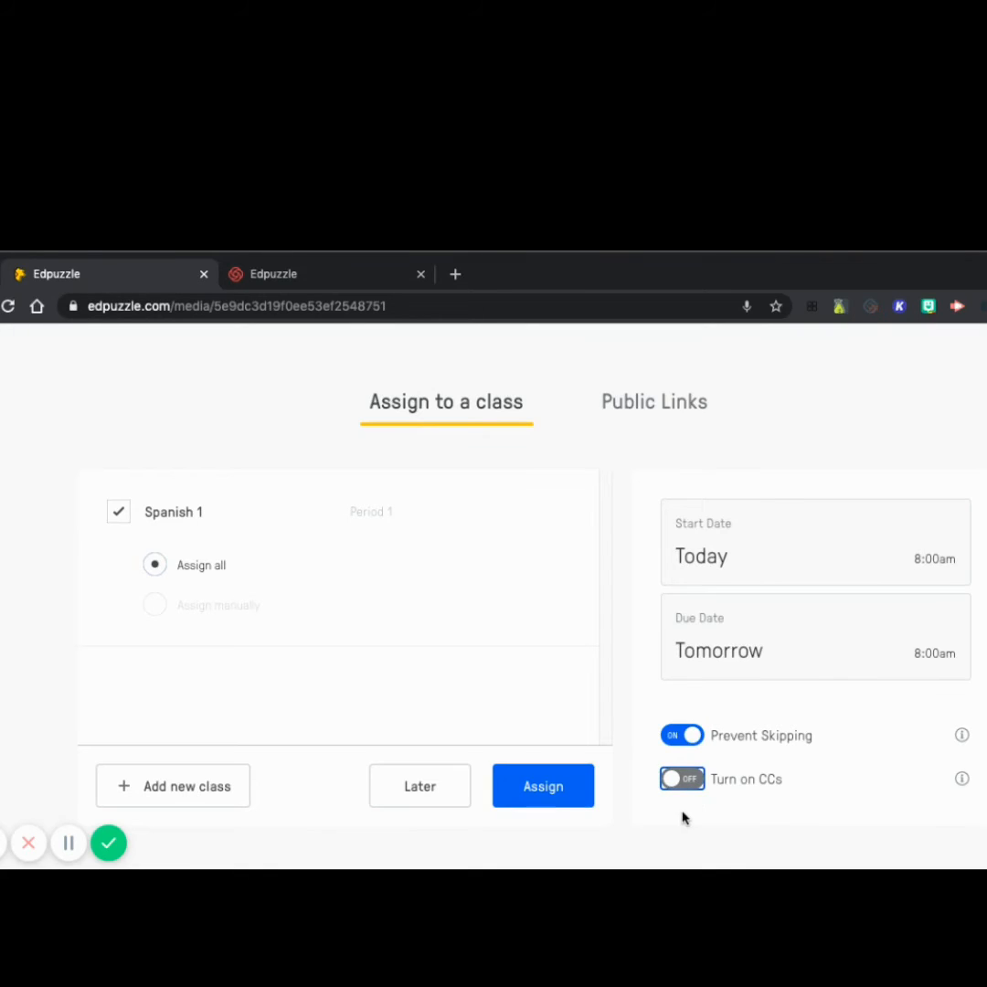
- Check the video's public link and embed code, and assign the video to the Spanish 1 class
left_click(546, 784)
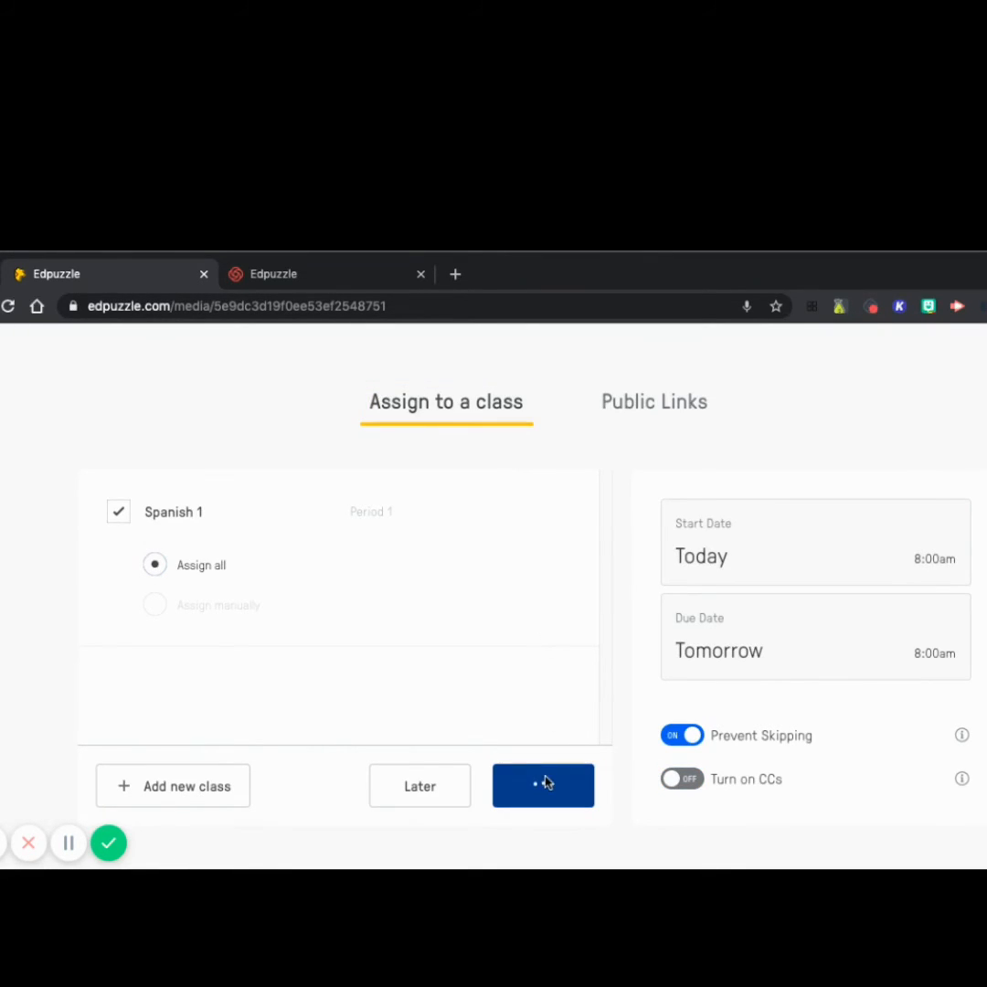
left_click(664, 402)
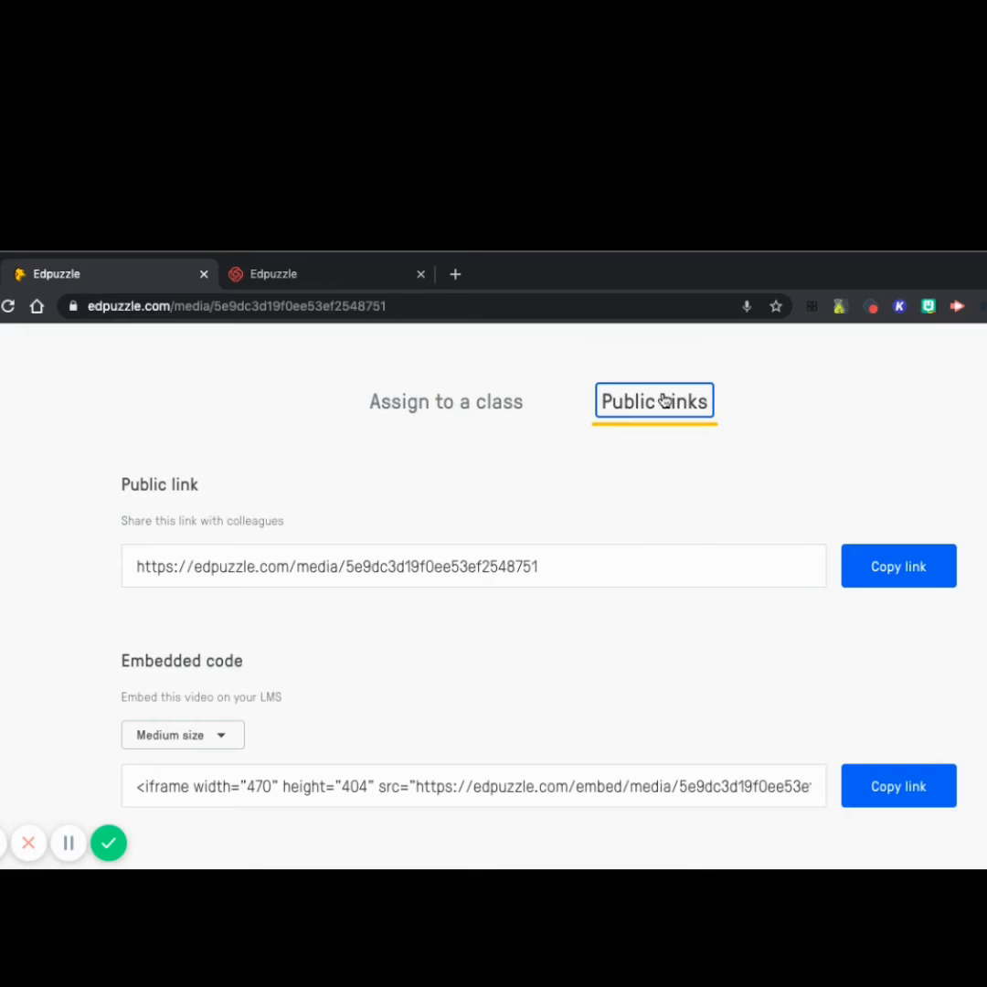
left_click(494, 406)
left_click(546, 783)
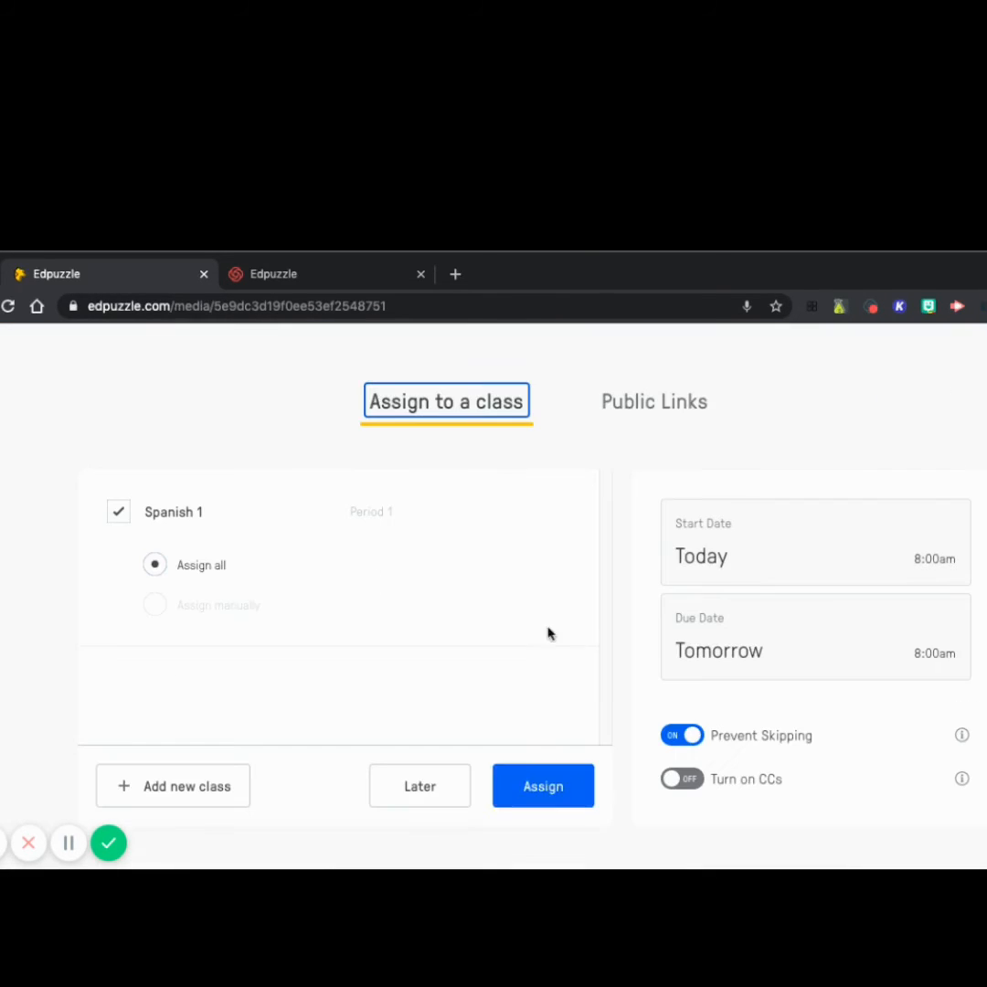
left_click(547, 785)
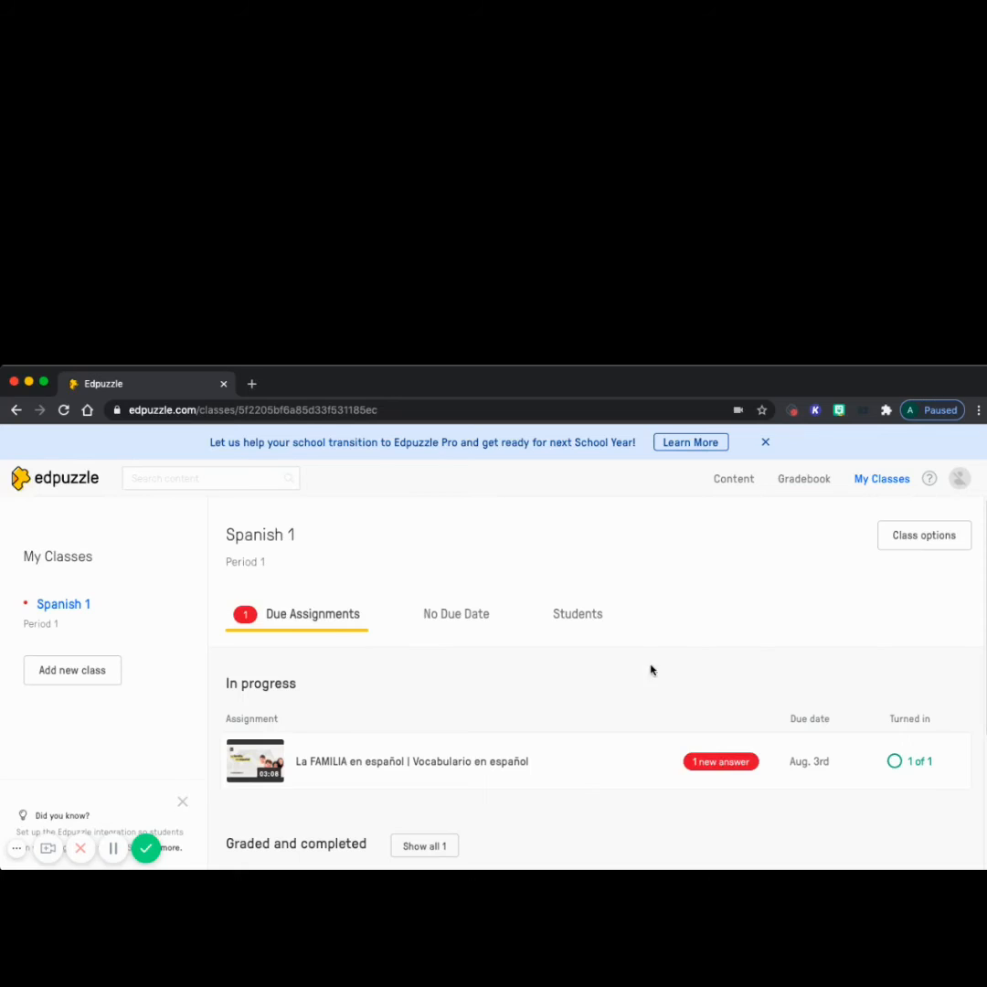
- Open the "La FAMILIA en español | Vocabulario en español" assignment in Spanish 1 and bring up its answer awaiting grading
left_click(572, 771)
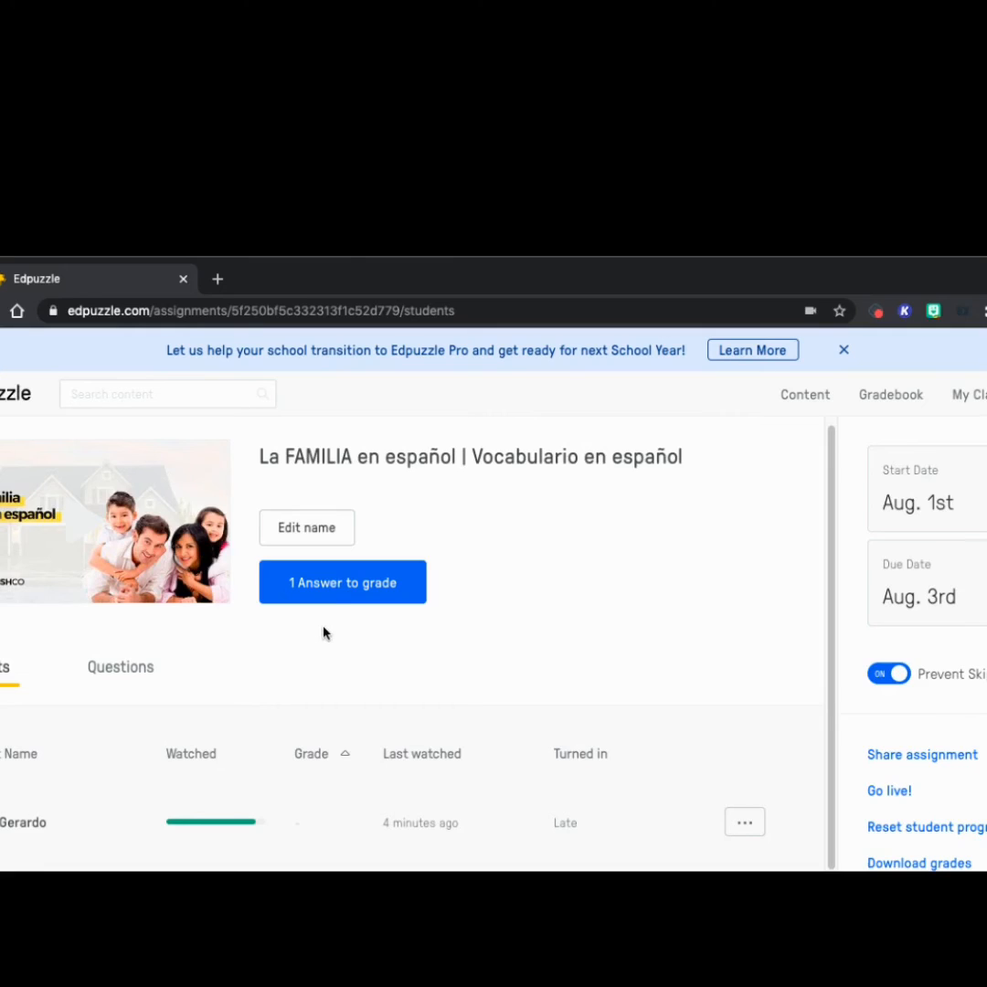
left_click(343, 584)
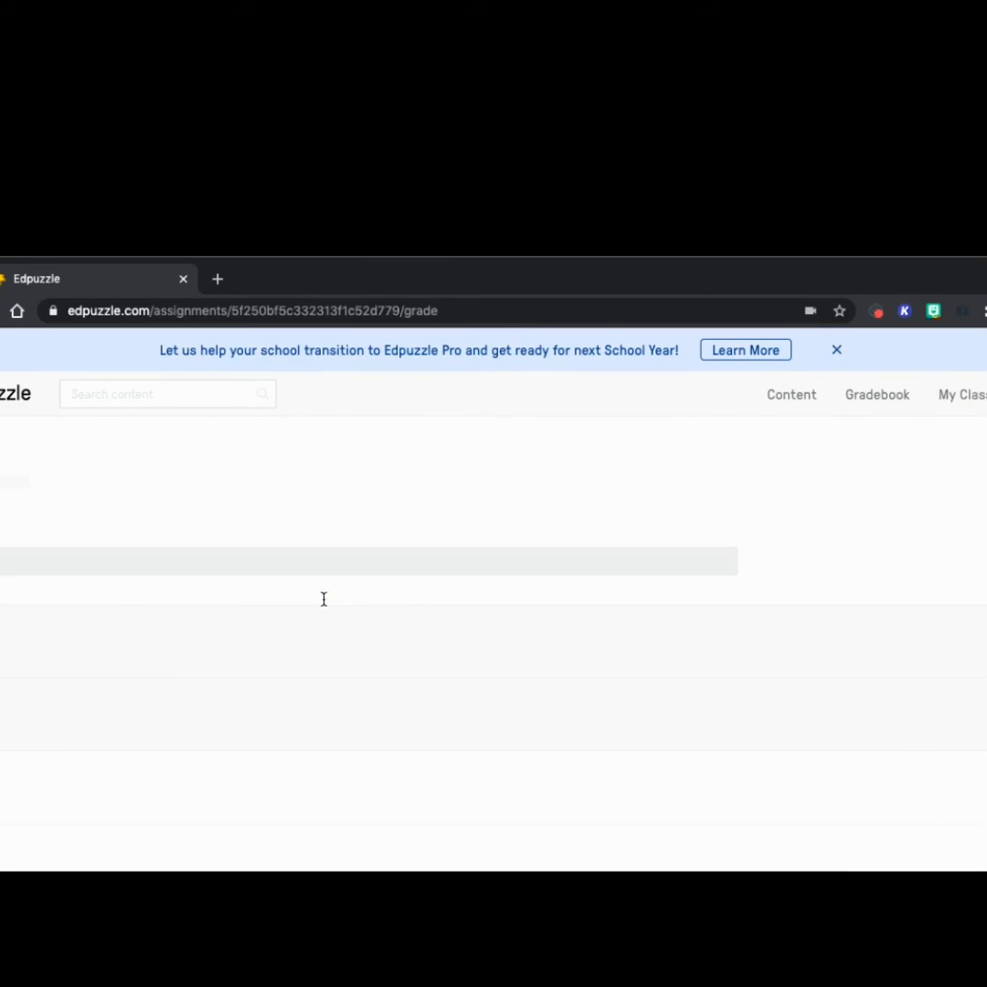
scroll(324, 685, "down", 3)
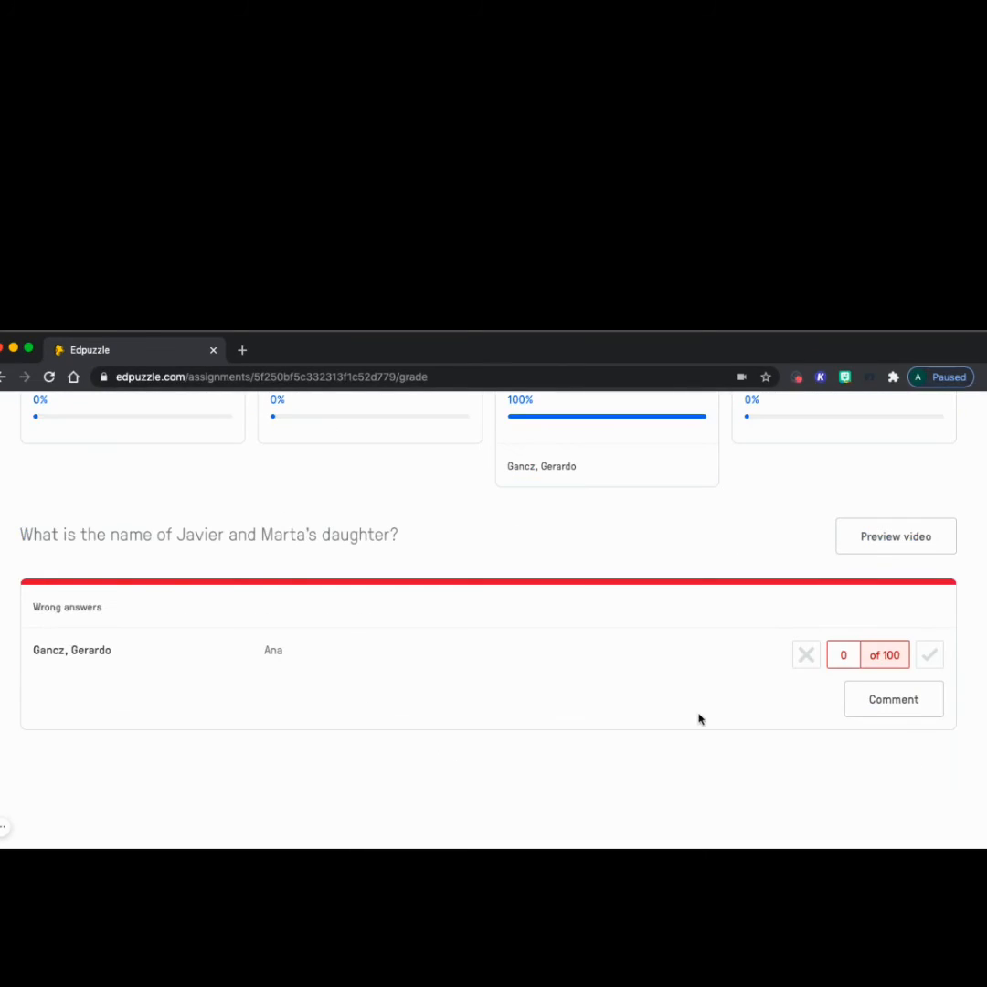
- Comment on the student's wrong answer about the daughter's name with text beginning "Rewatch video to get"
left_click(886, 708)
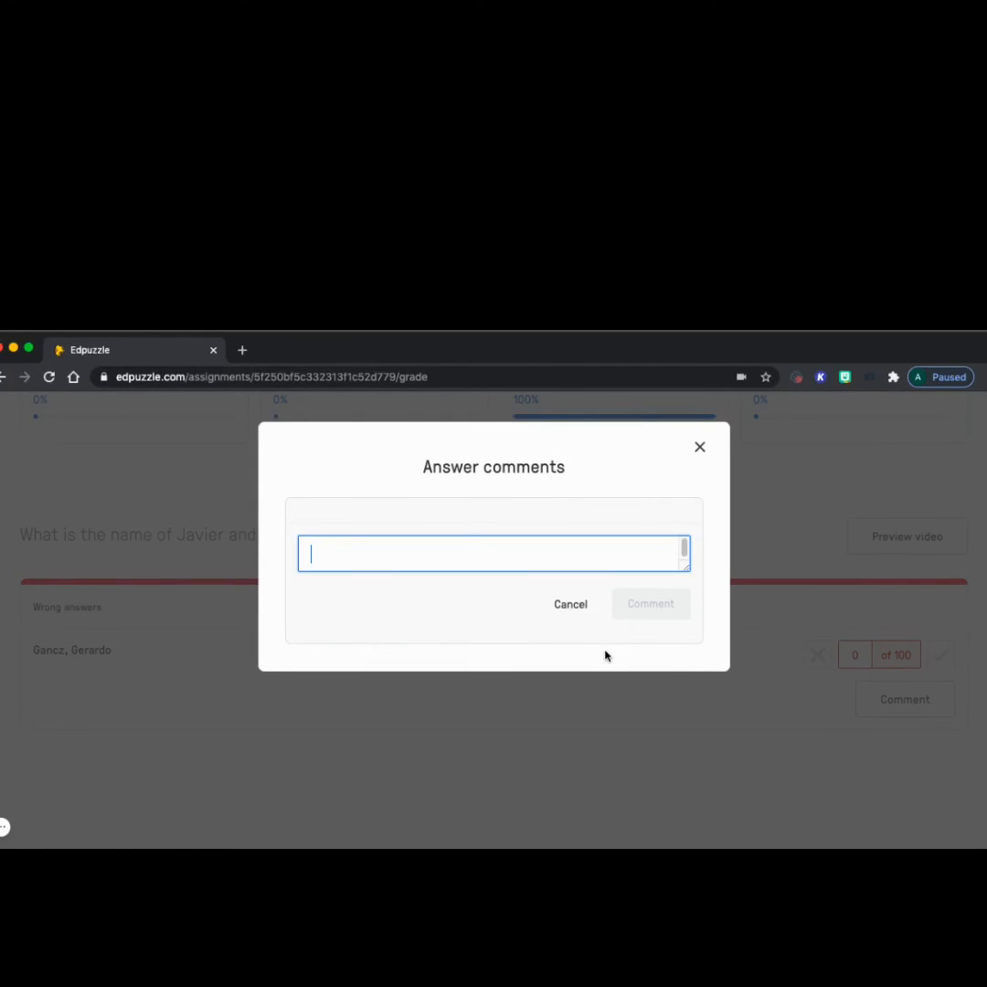
type("Rewa")
type("tch vide")
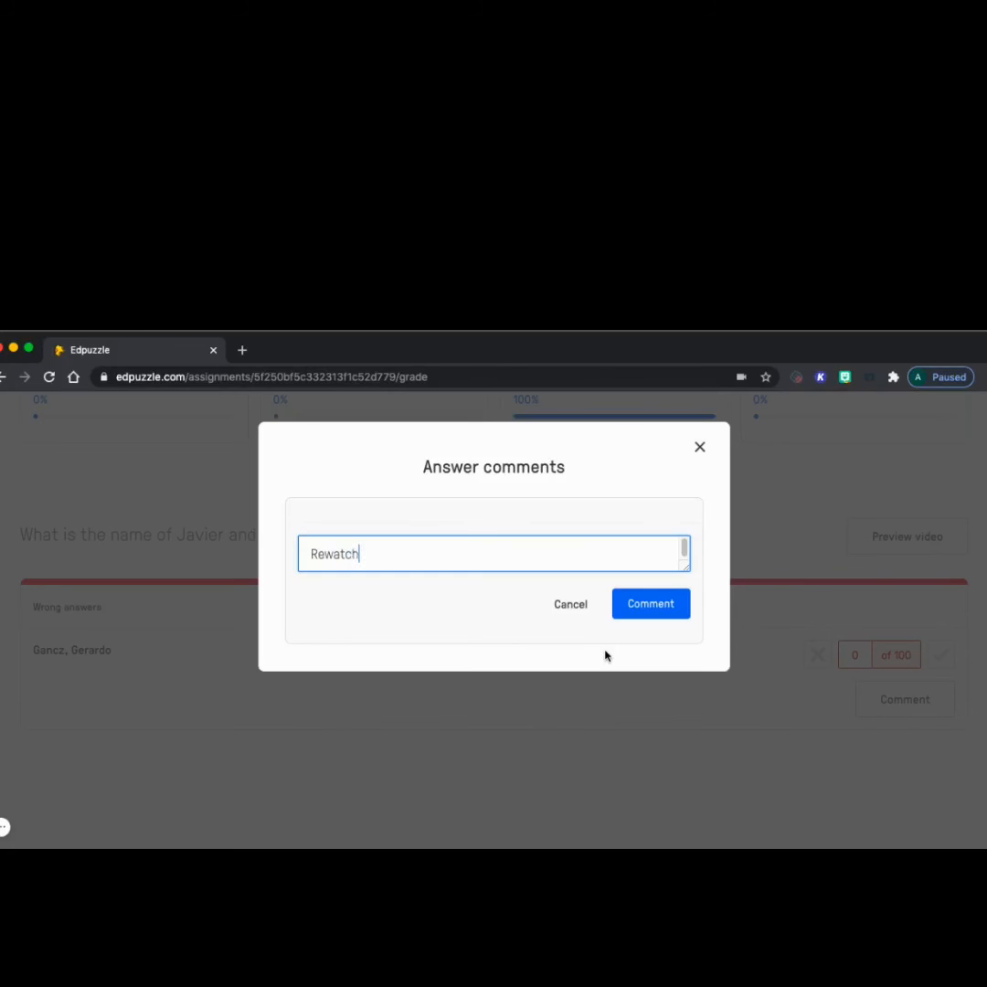
type("o to gt")
key("BackSpace")
type("et")
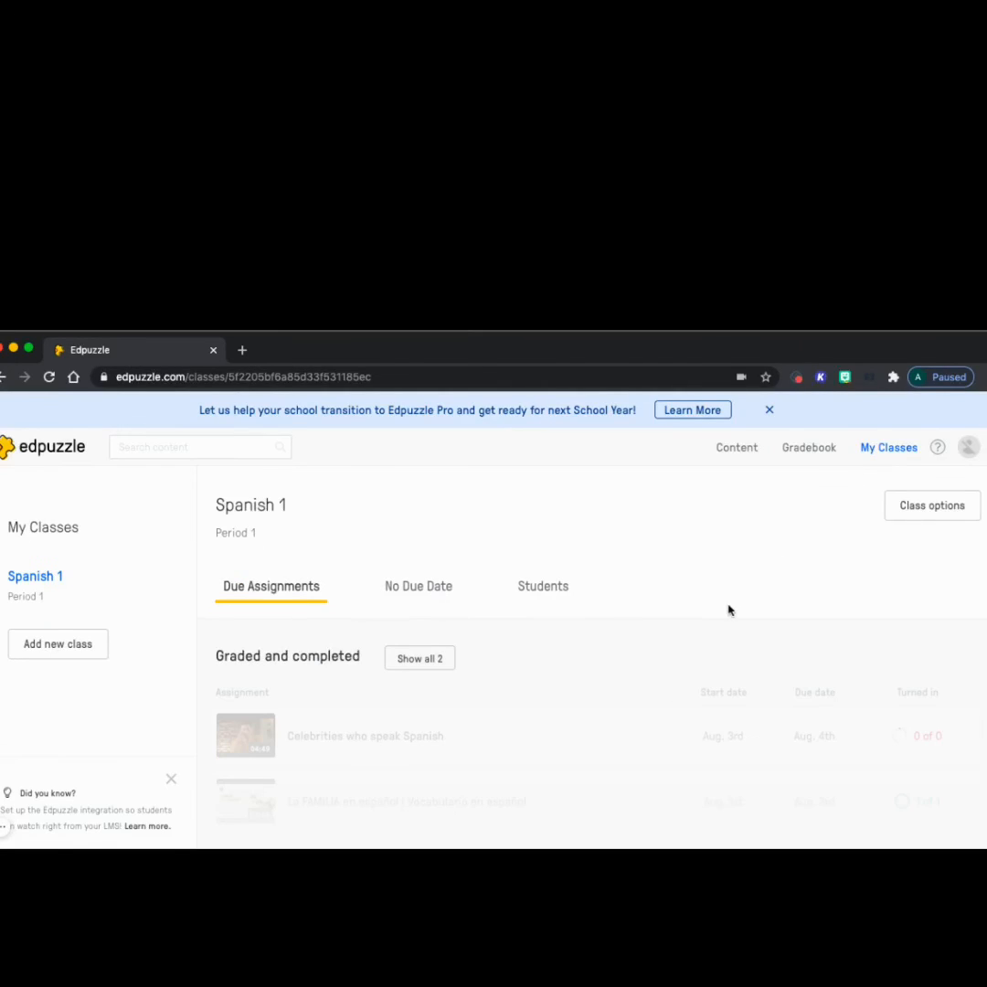
scroll(669, 743, "down", 1)
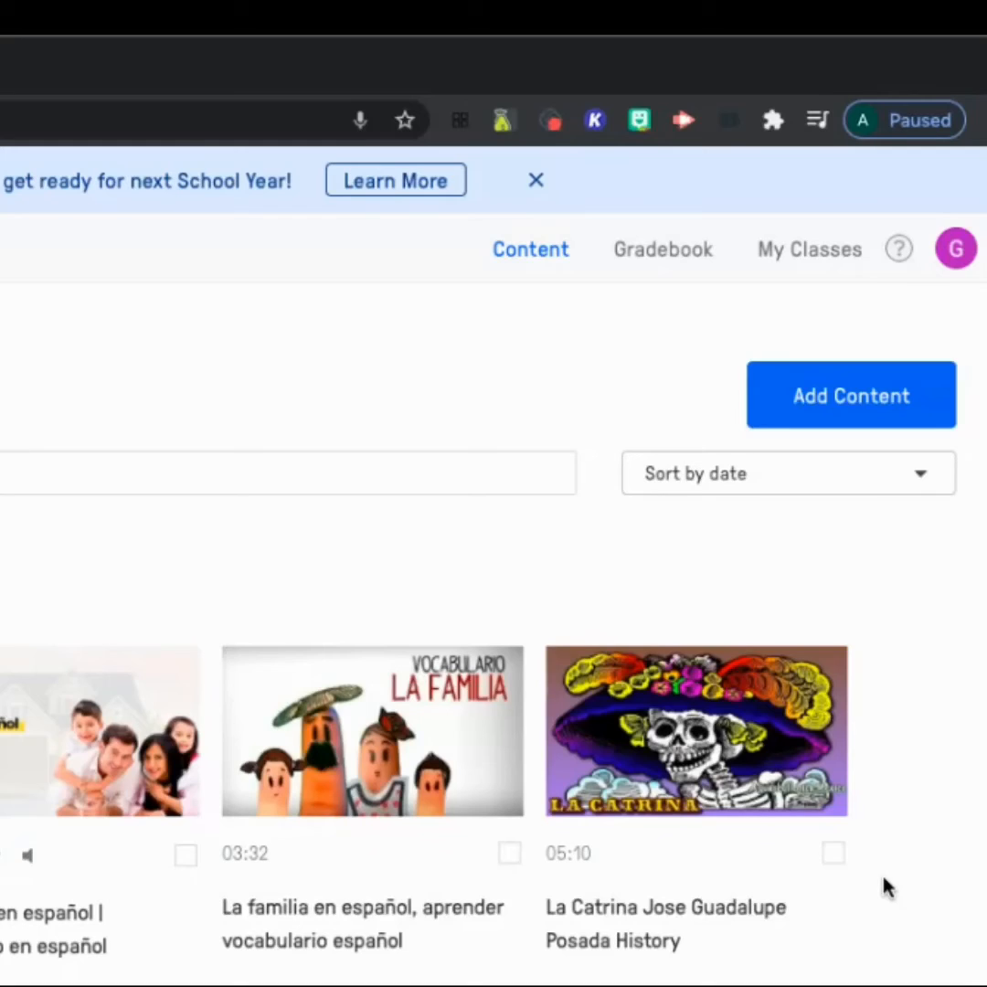
- Create a new student project with the subject "La Familia"
left_click(879, 406)
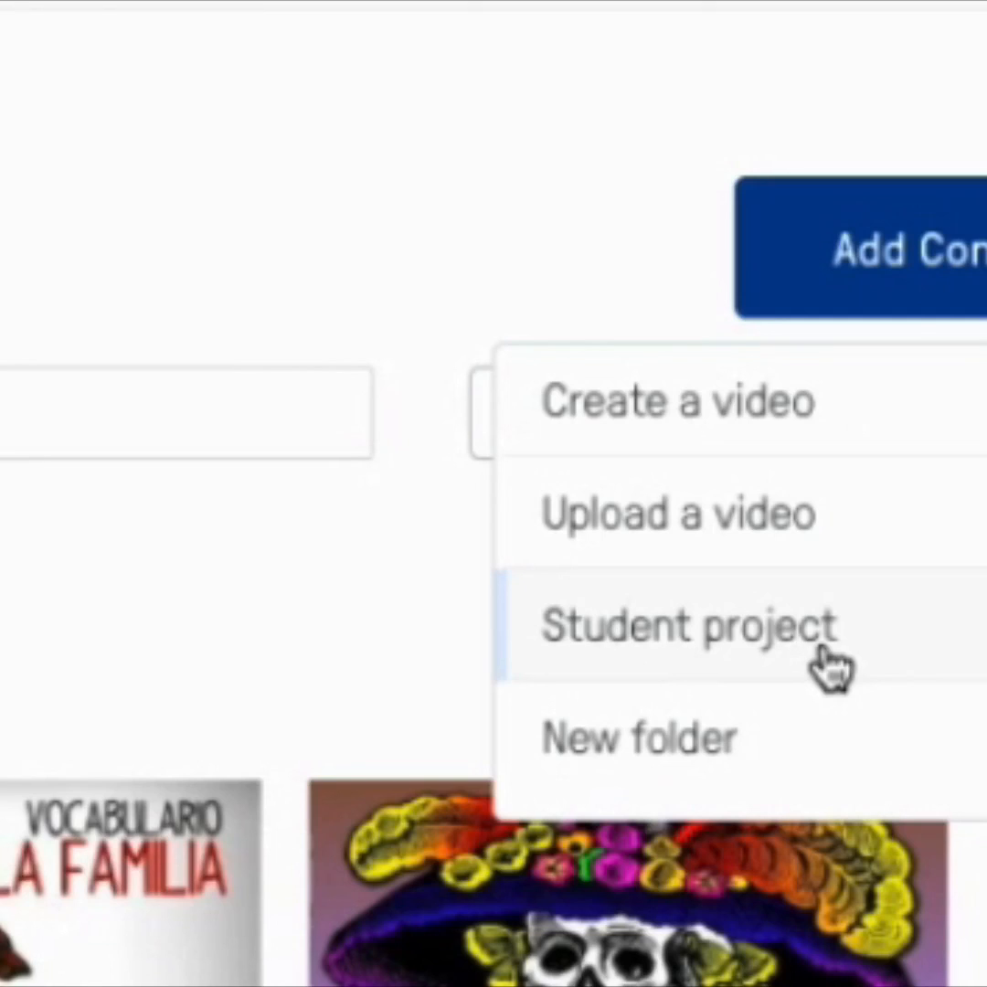
left_click(822, 657)
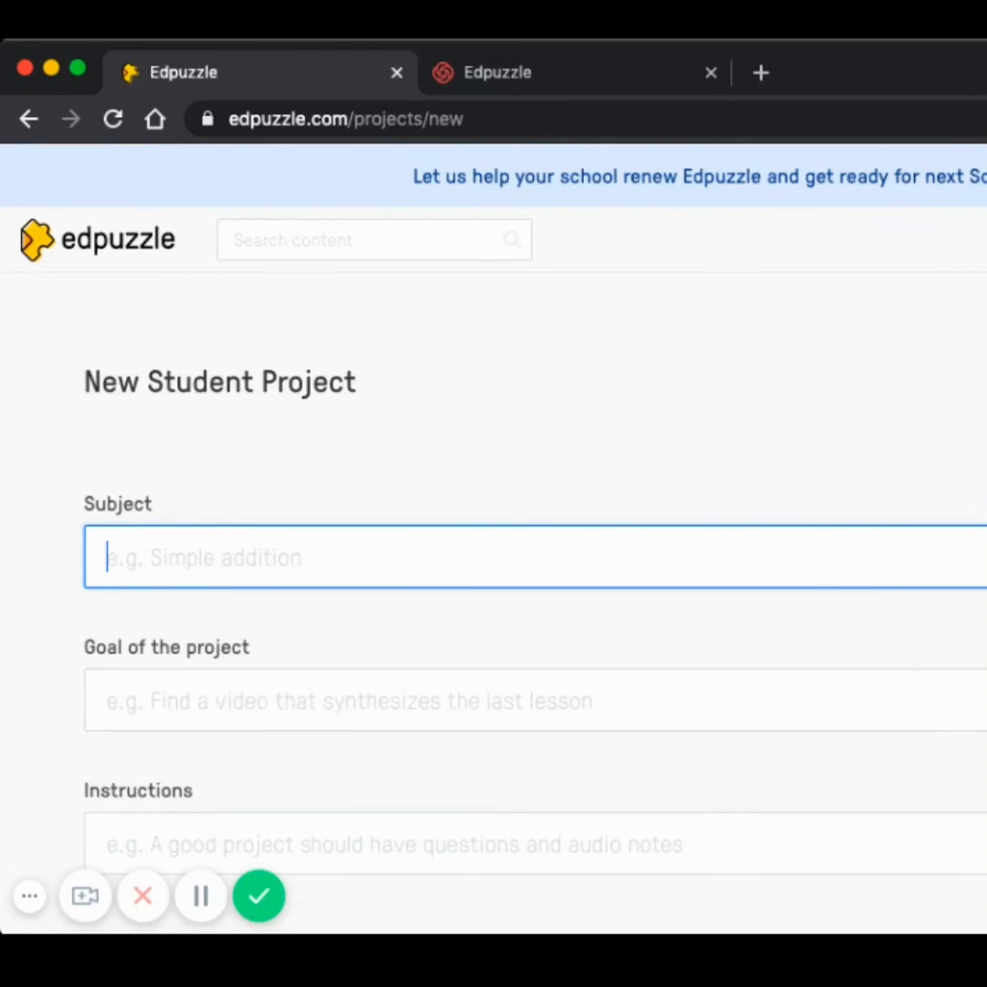
type("La ")
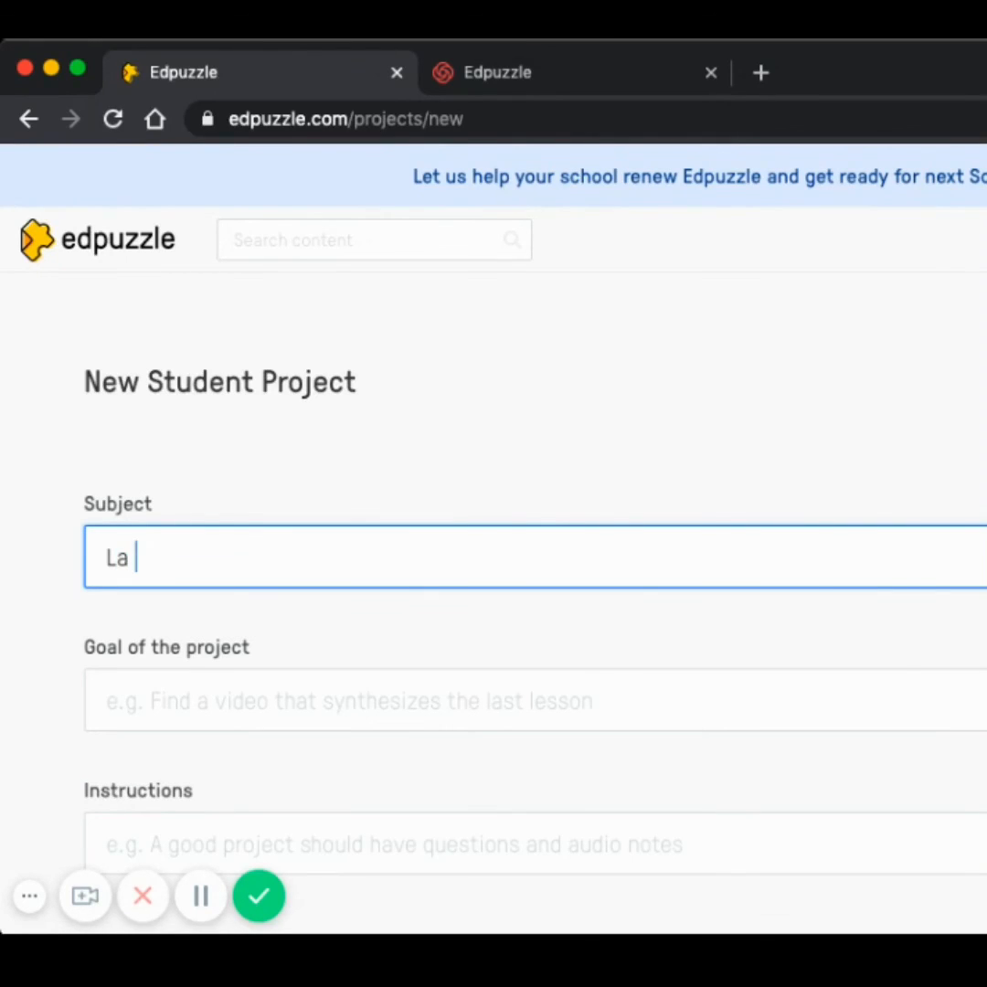
type("Familia")
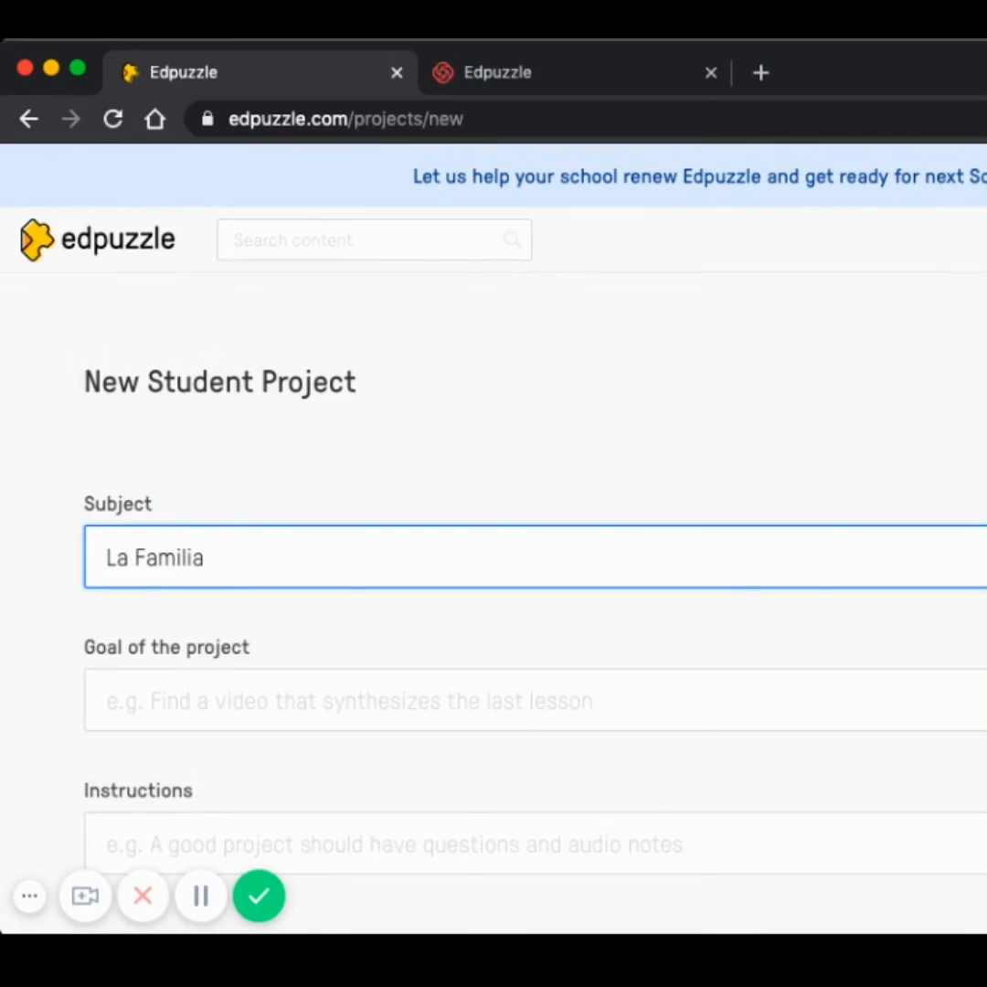
- Set the goal of the project to "Find a video about family in Spanish speaking countries"
left_click(880, 708)
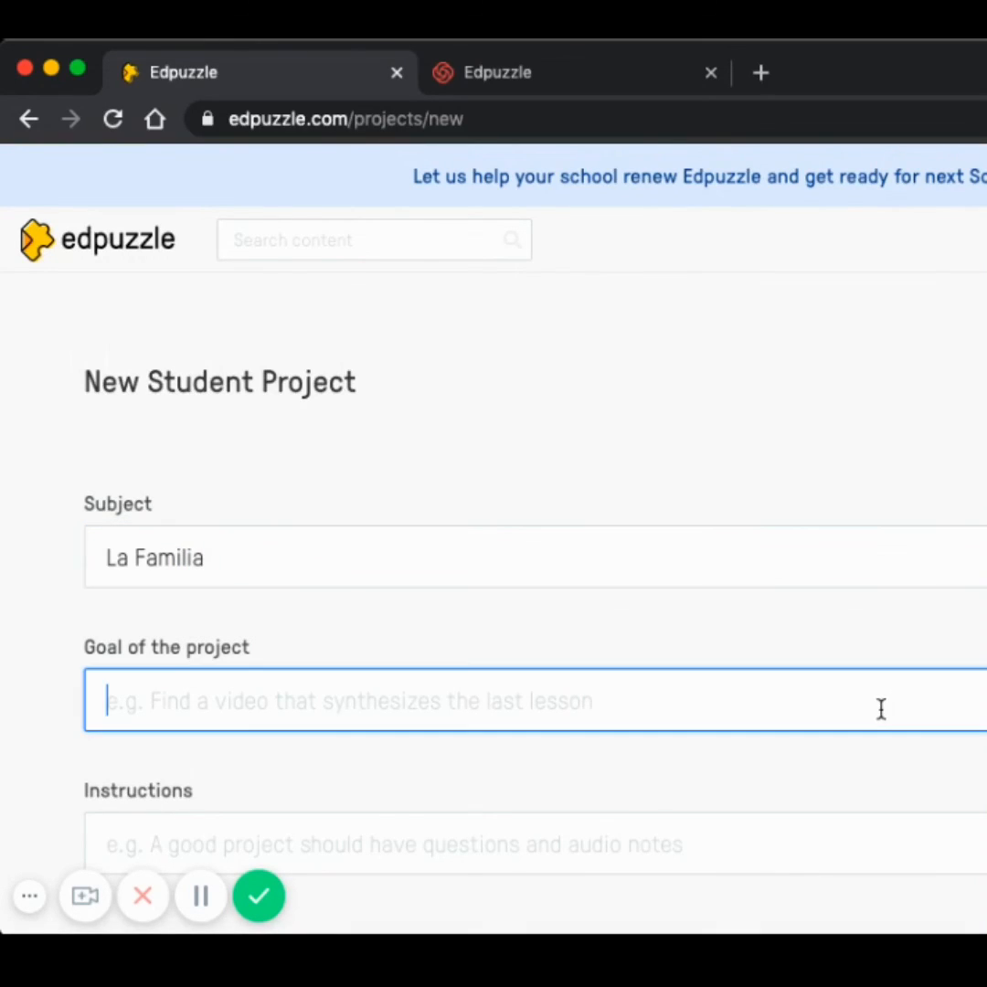
type("Find a ")
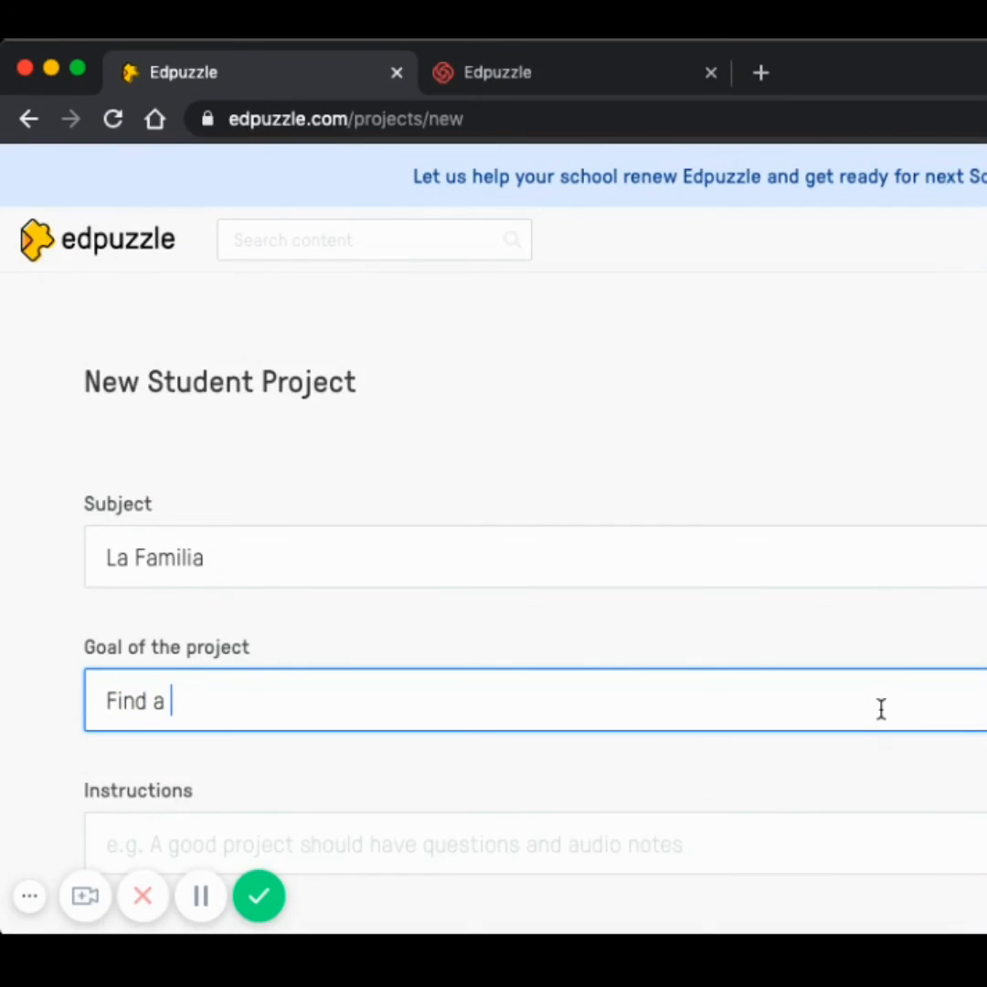
type("video ")
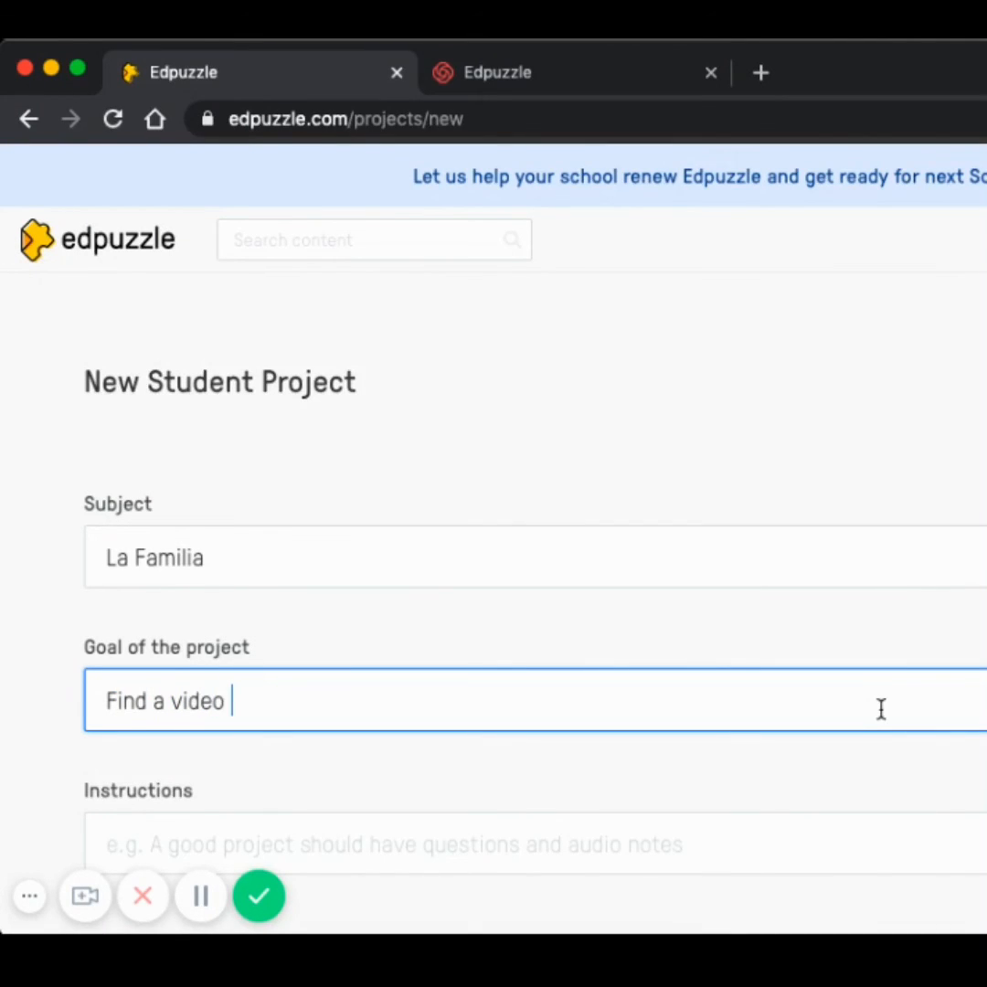
type("about")
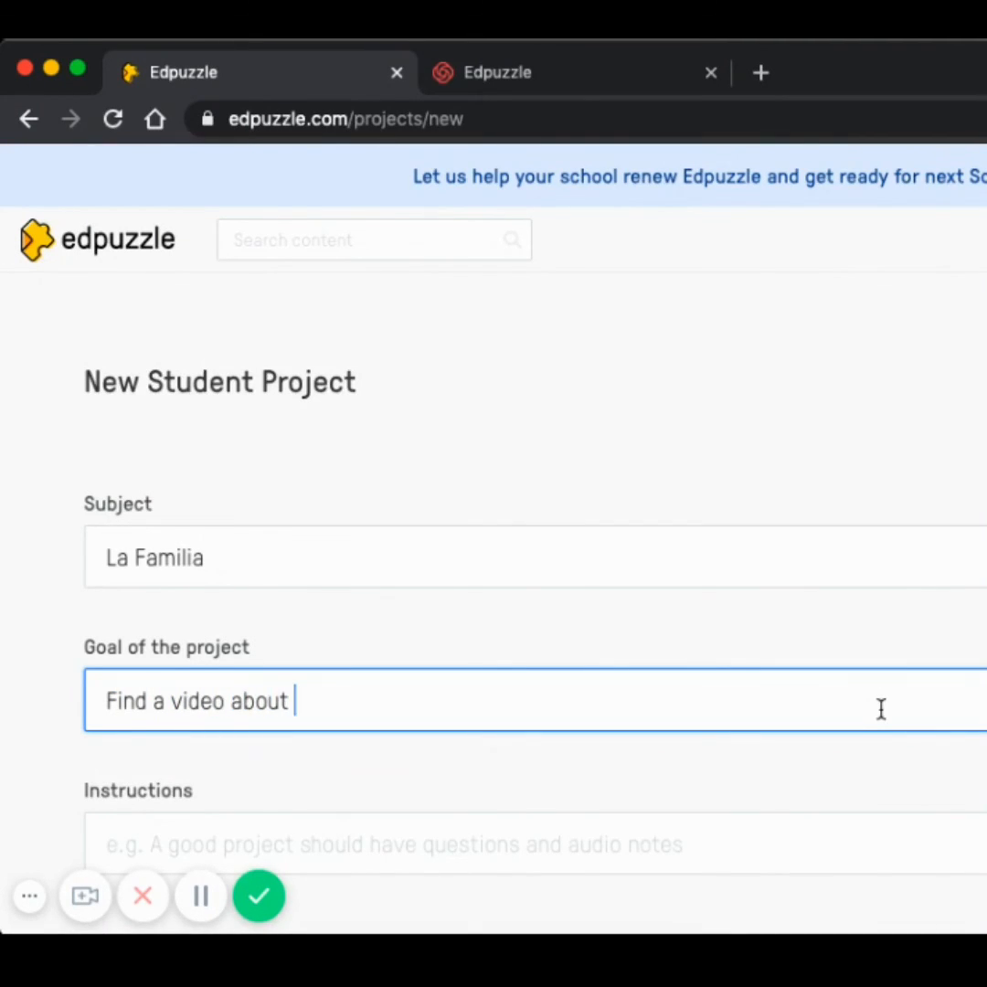
type(" family ")
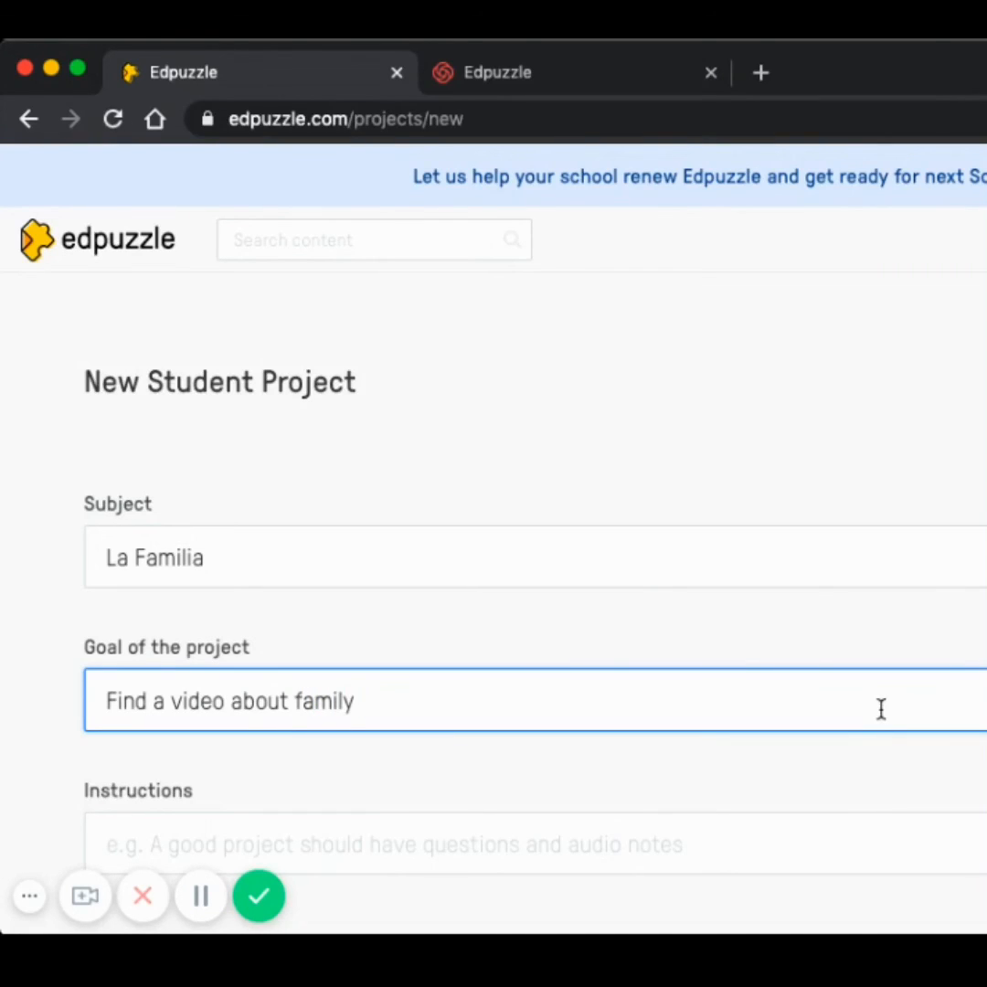
type("in Spanish s")
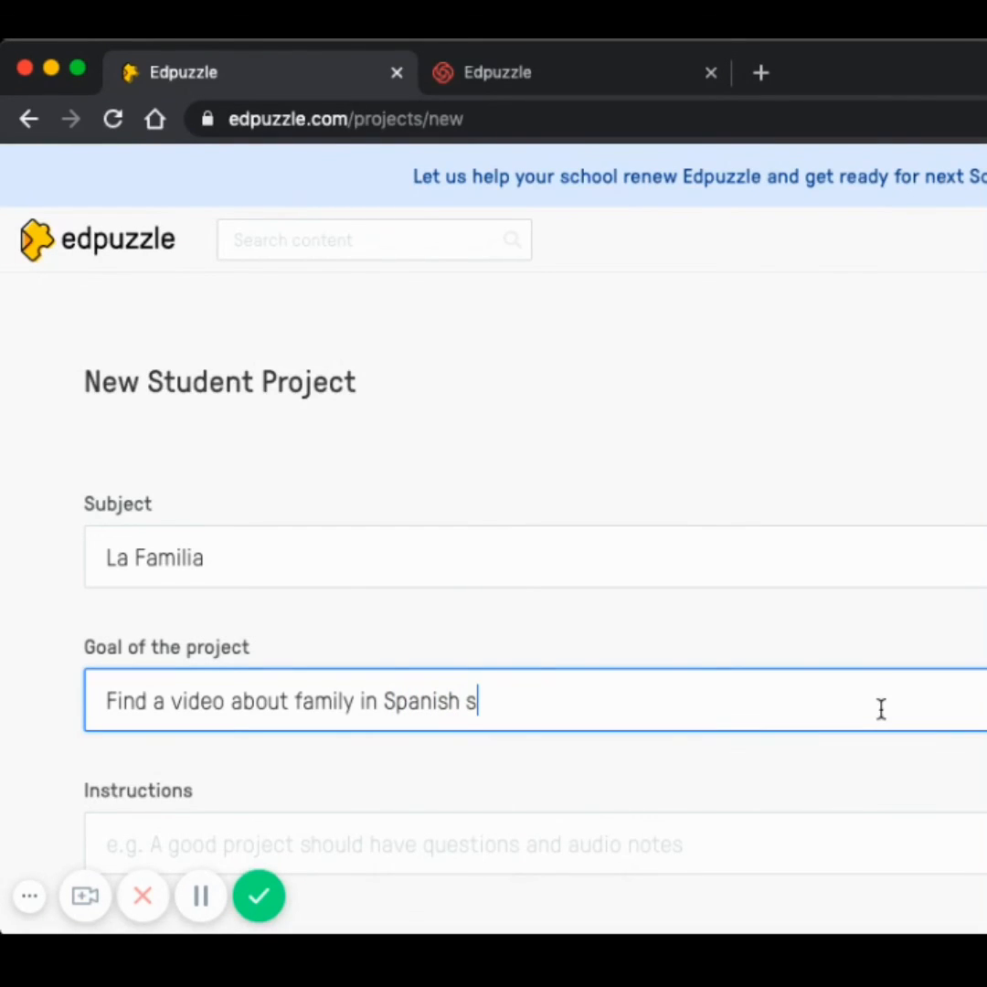
type("peaking")
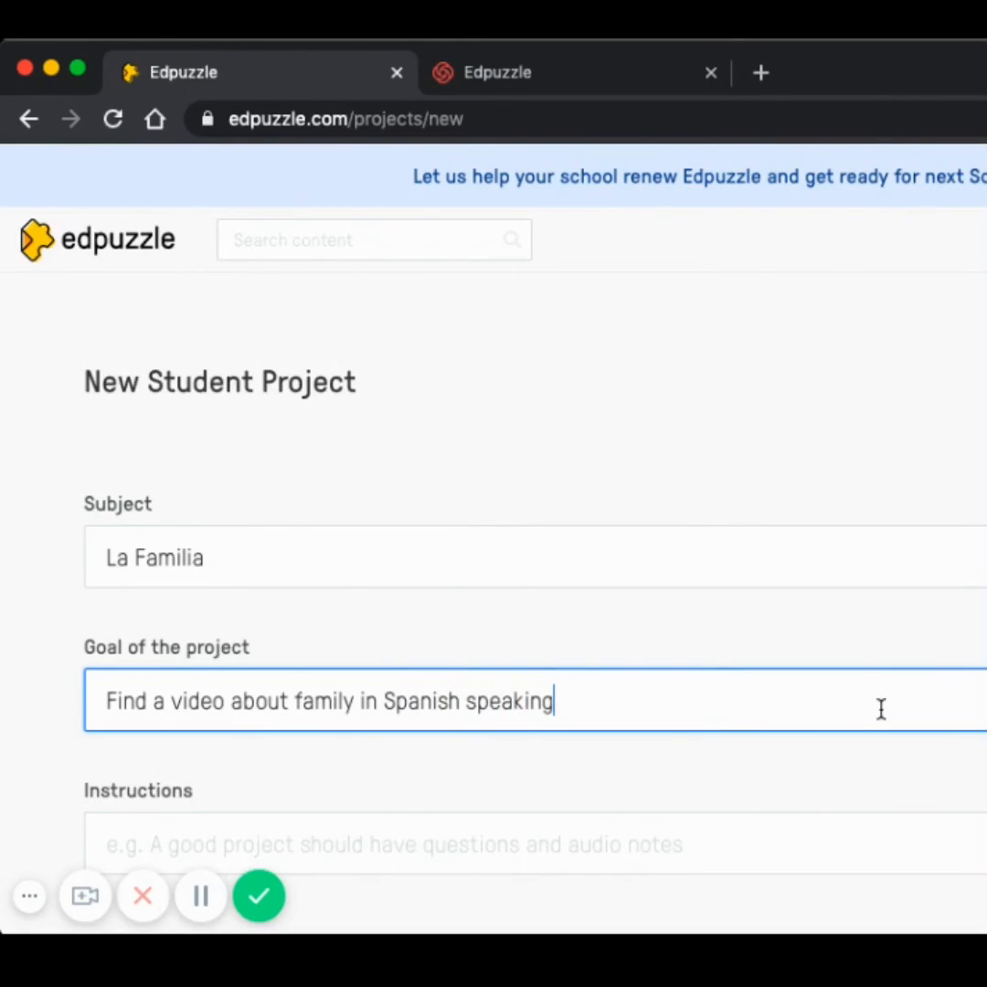
type(" countries")
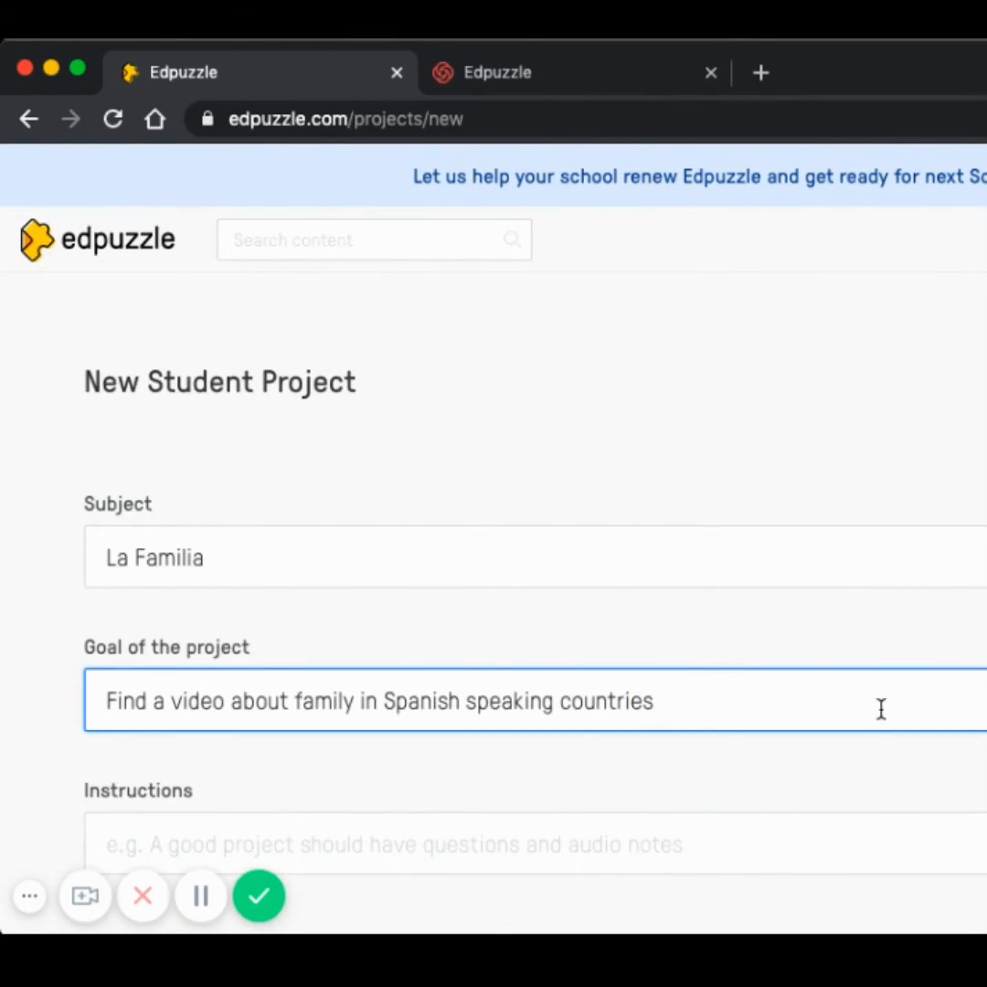
- Enter the project instructions "Create your own video project with at least 5 questions of any kind." and save the project
scroll(603, 665, "down", 2)
left_click(494, 704)
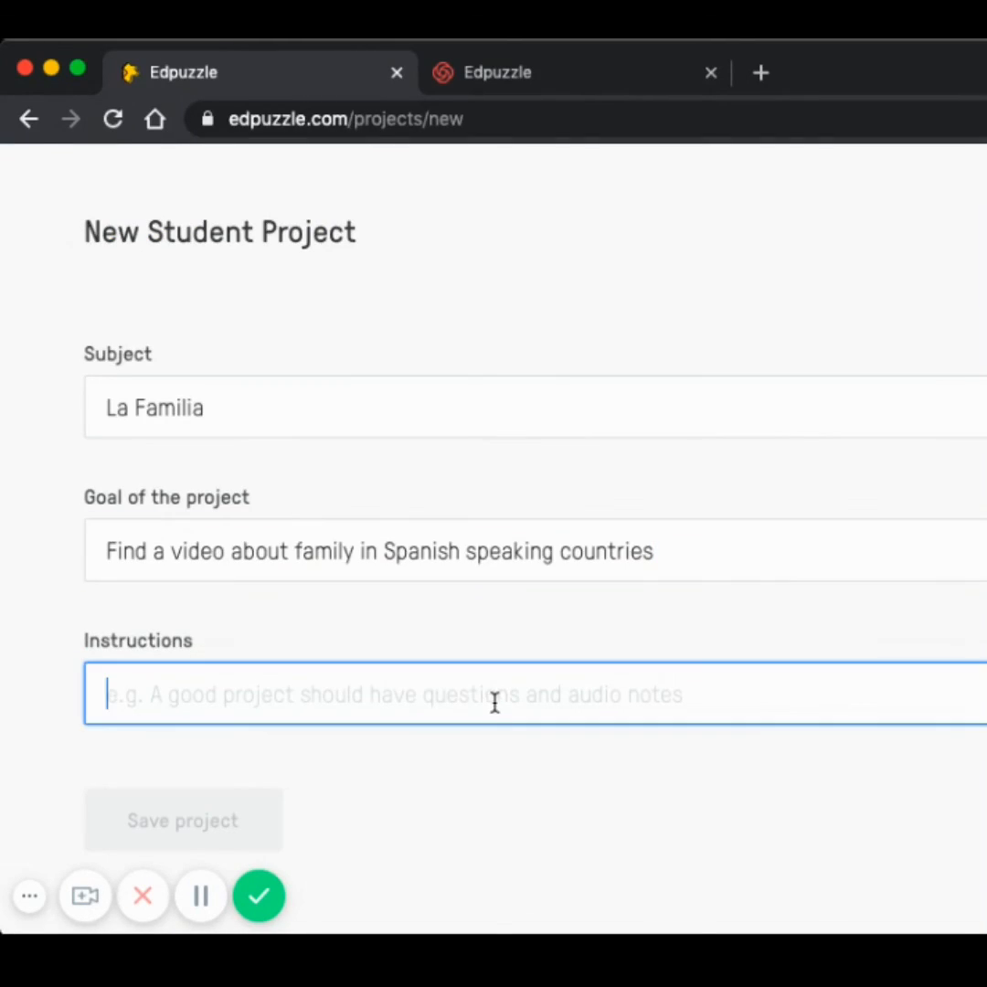
type("Cre")
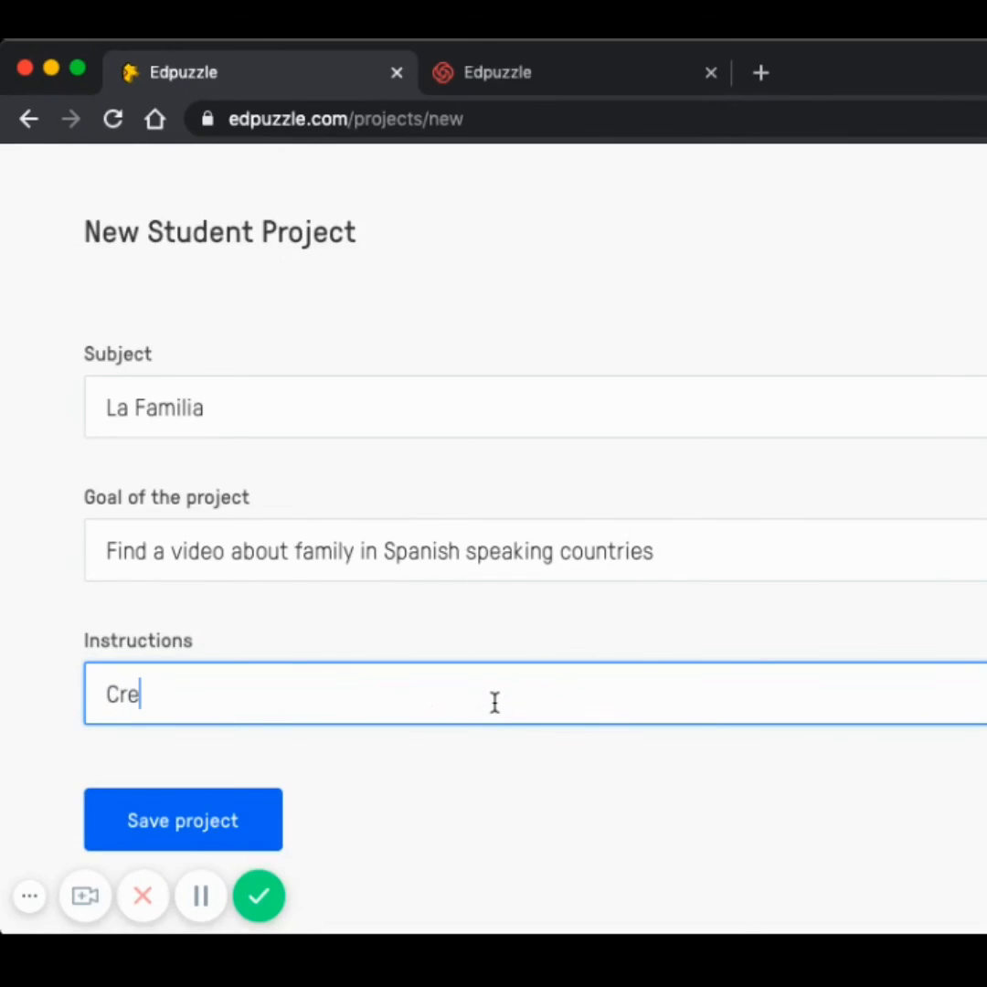
type("ate your w")
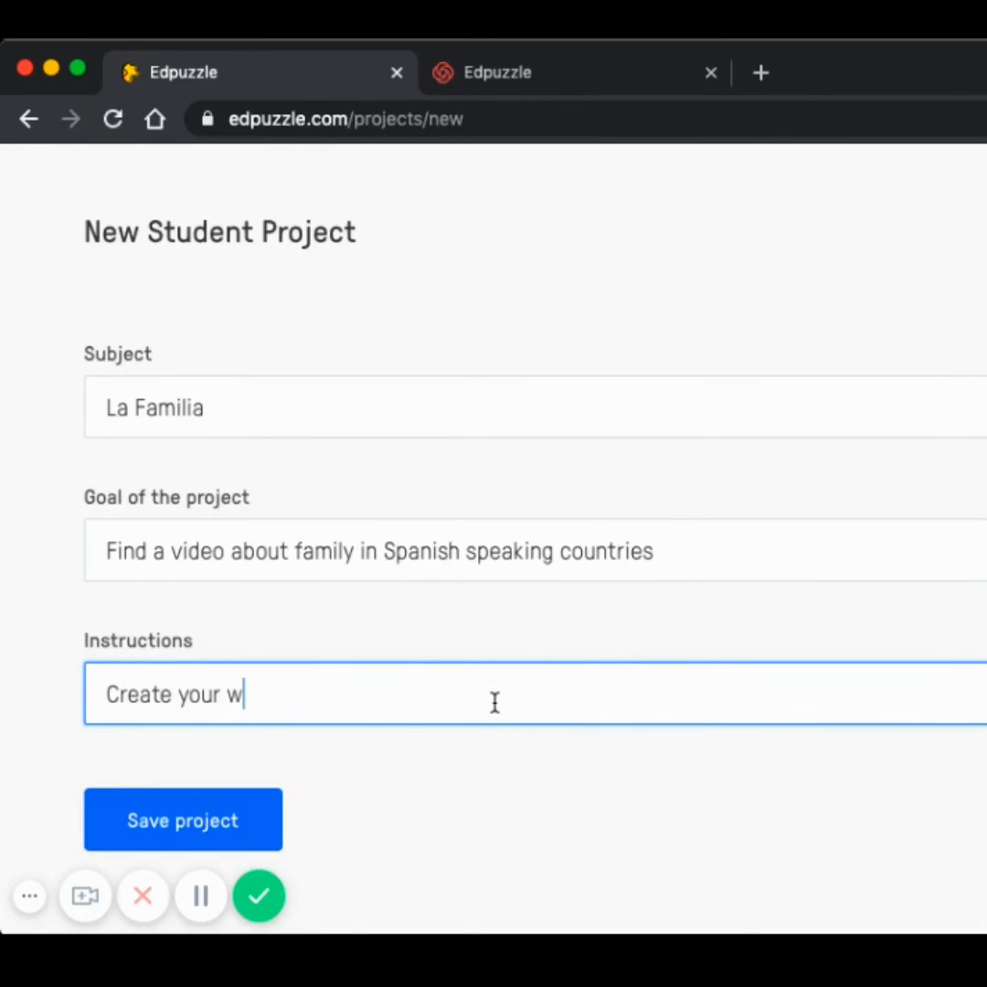
key("BackSpace")
type("own video pr")
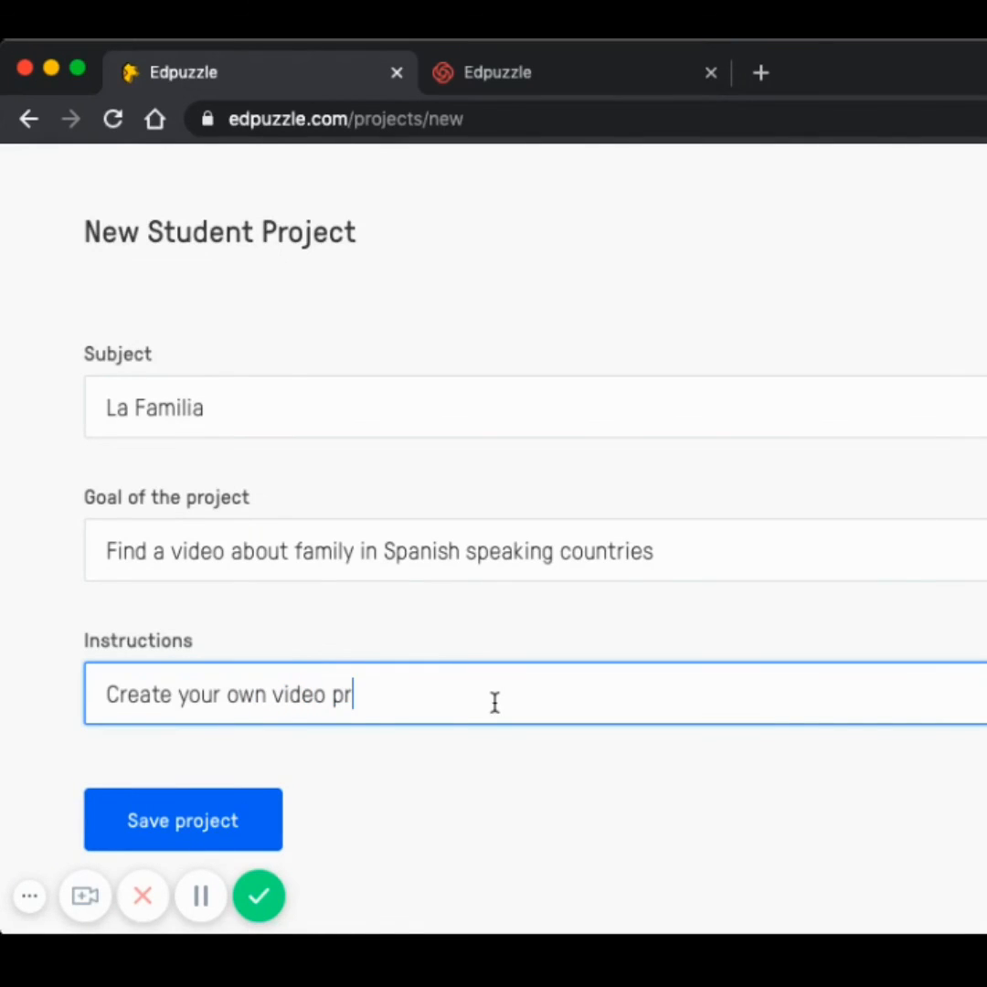
type("oject with a")
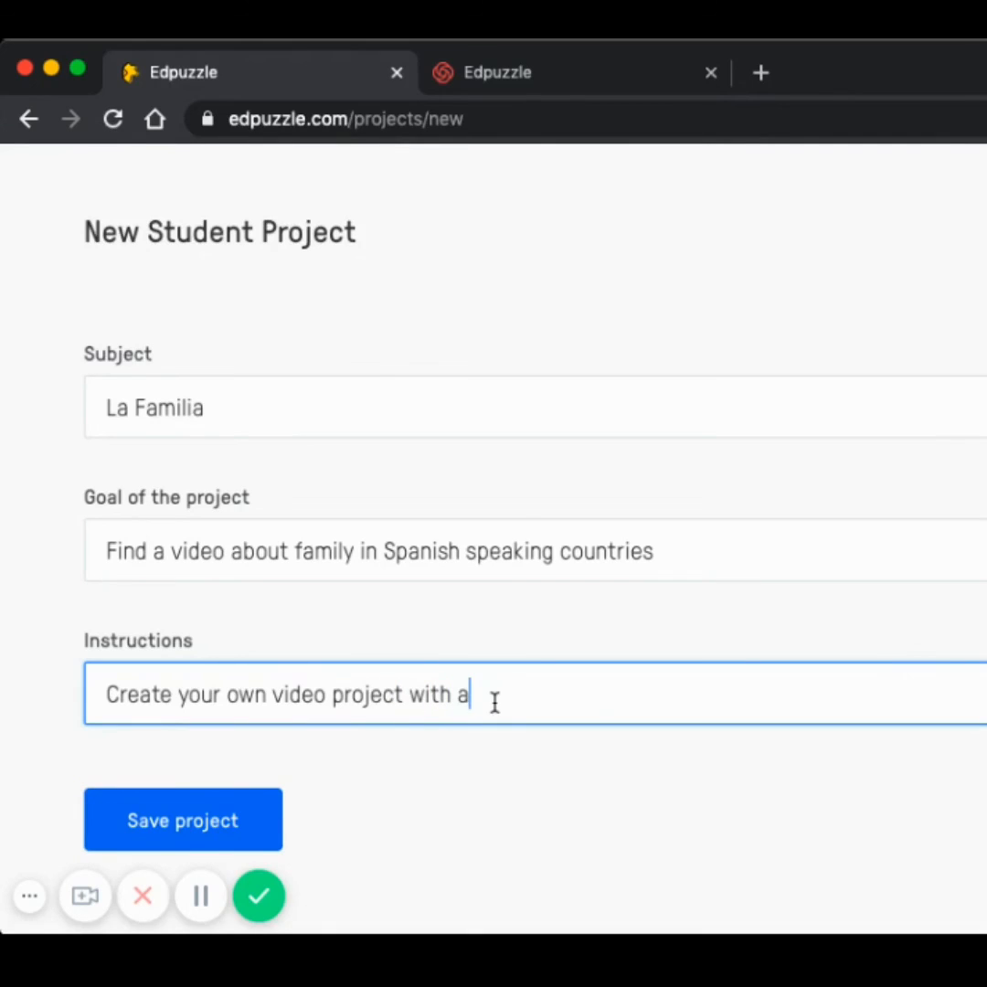
type("t least")
type("5 questions")
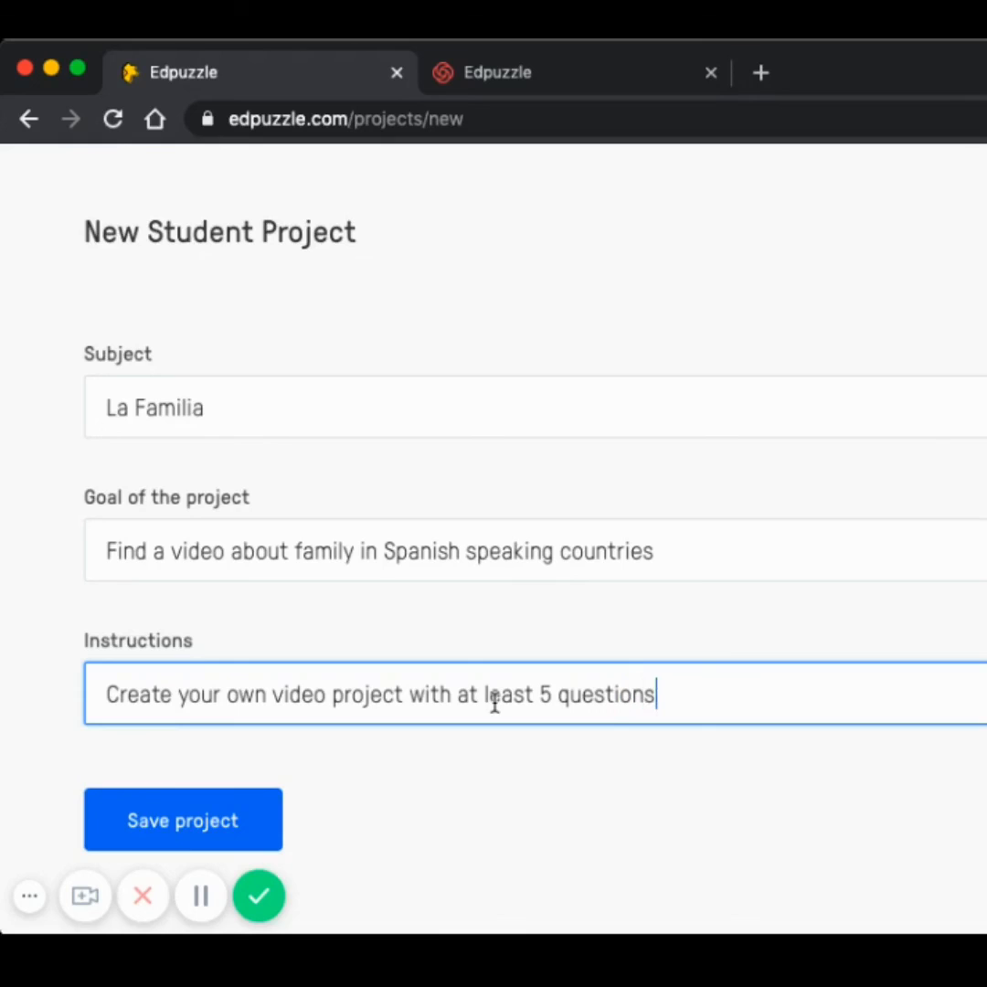
type(" of any kind")
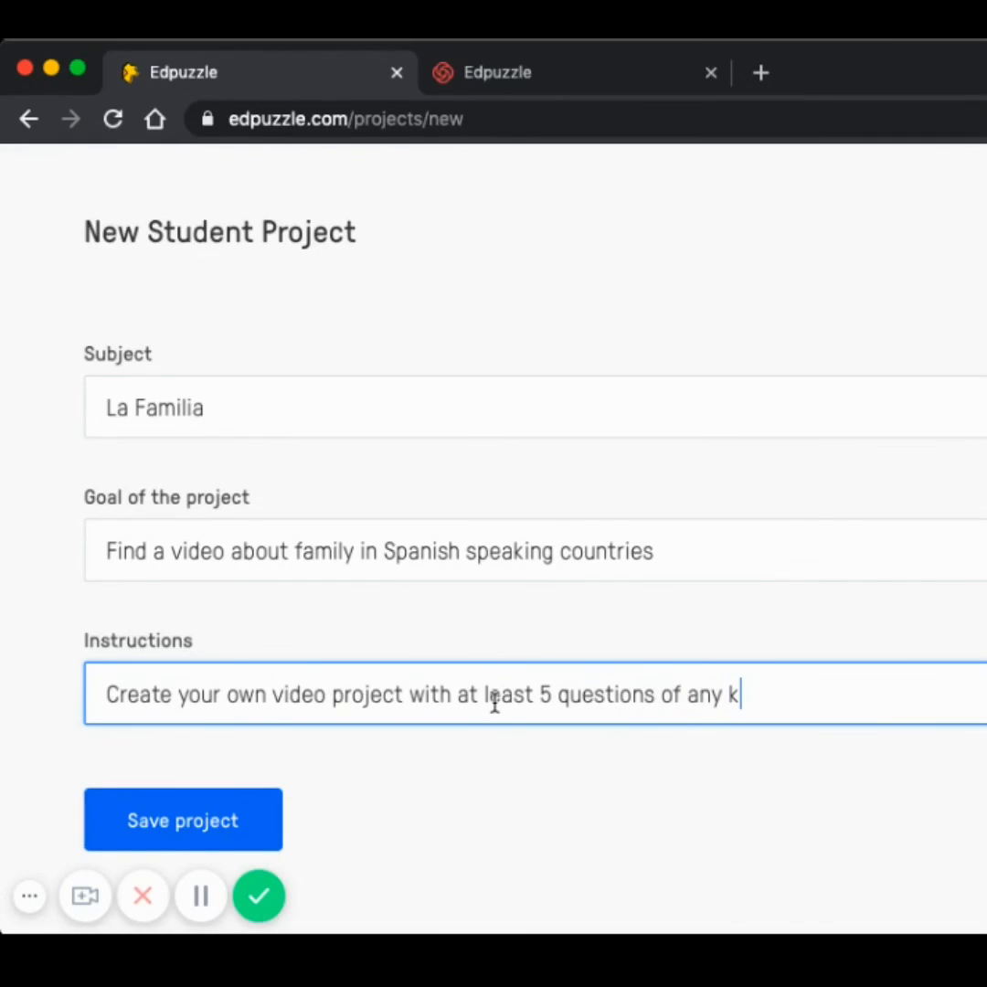
type(".")
left_click(210, 818)
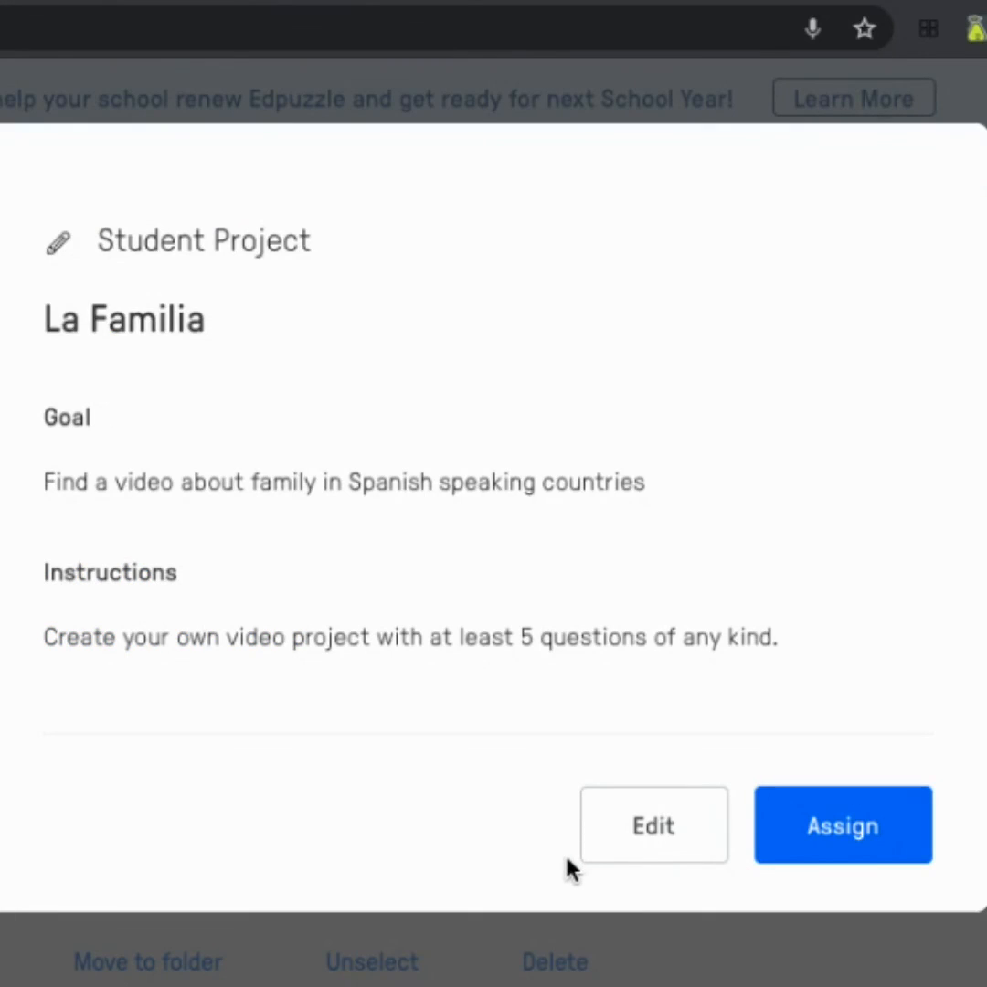
- Start assigning the La Familia project and select the first class in the list
left_click(843, 826)
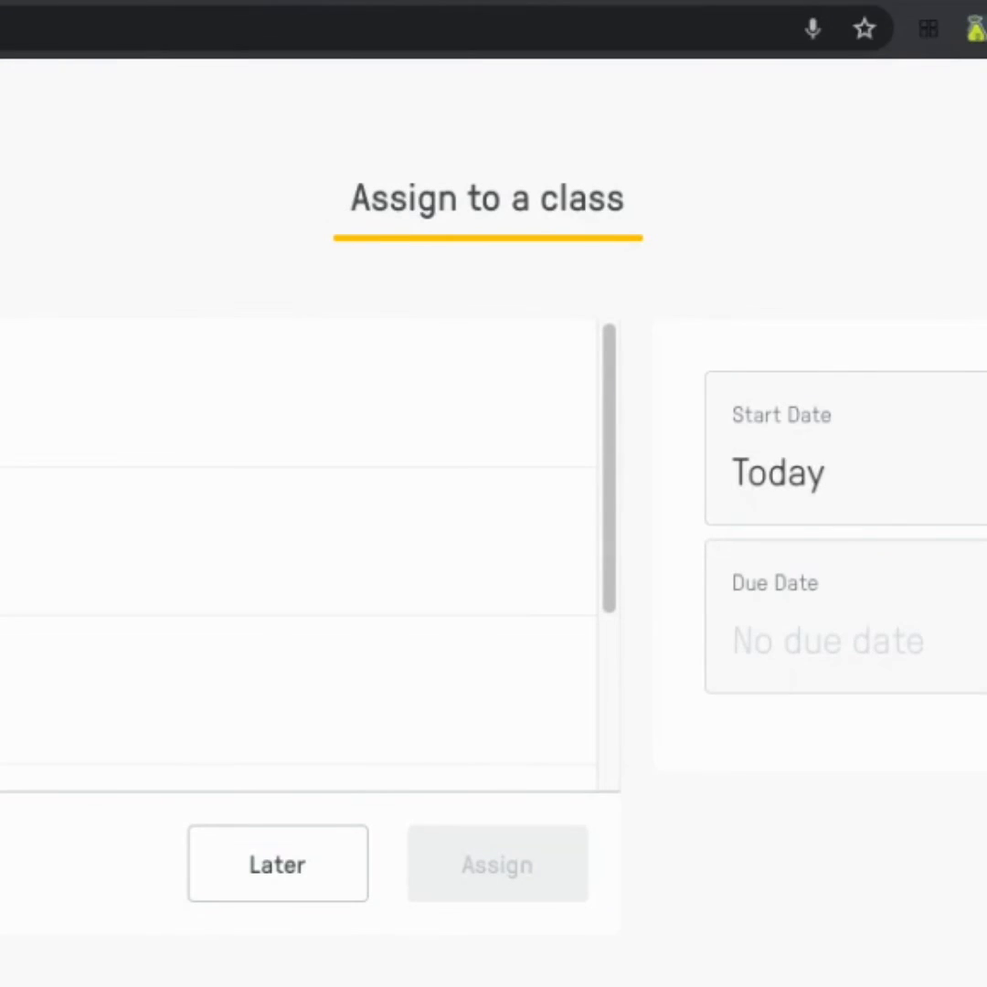
left_click(4, 393)
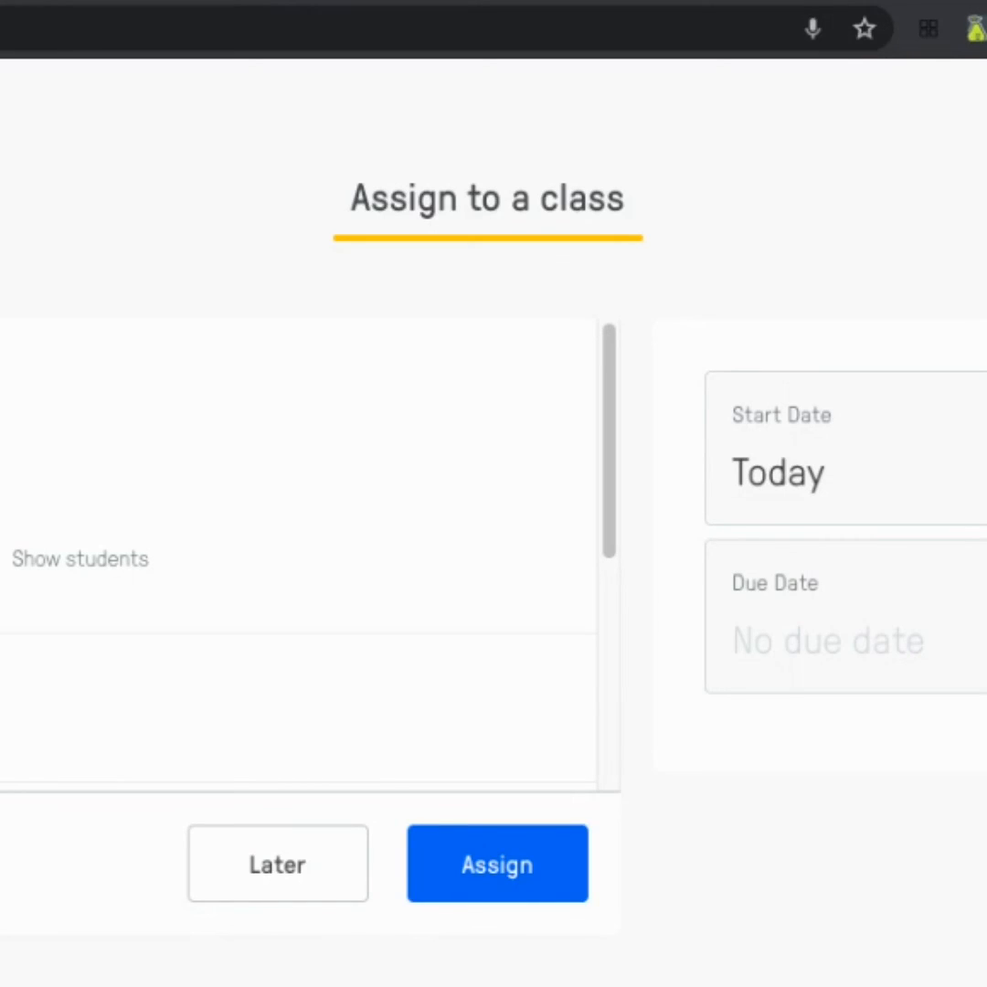